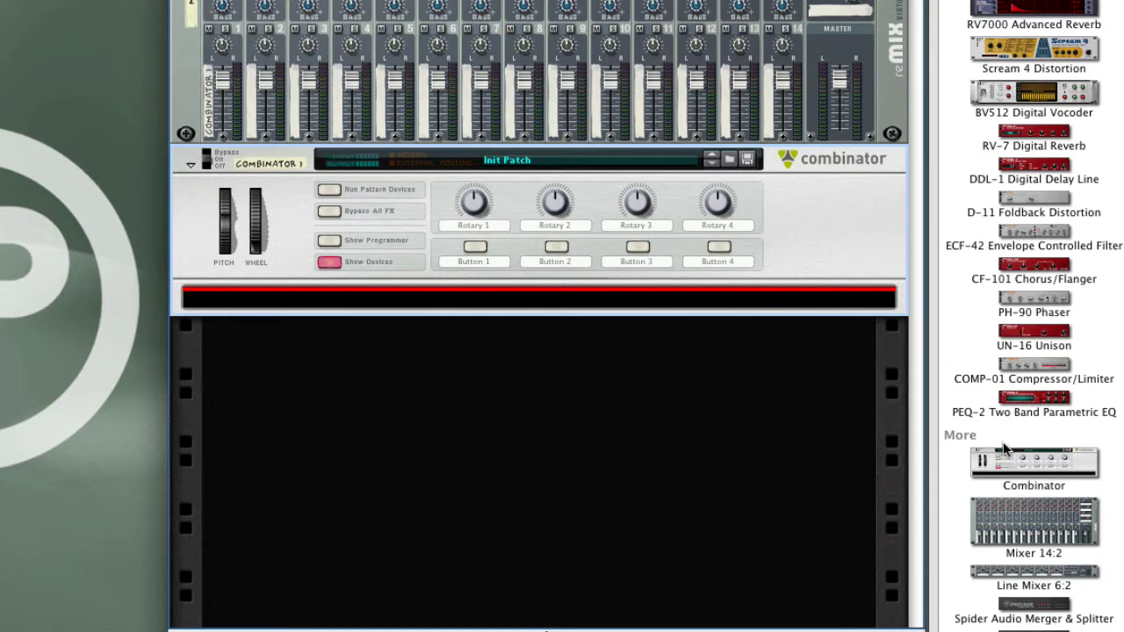
Step: Add a Line Mixer 6:2 inside the Combinator and check its cable routing on the rear of the rack
drag(1021, 573, 625, 300)
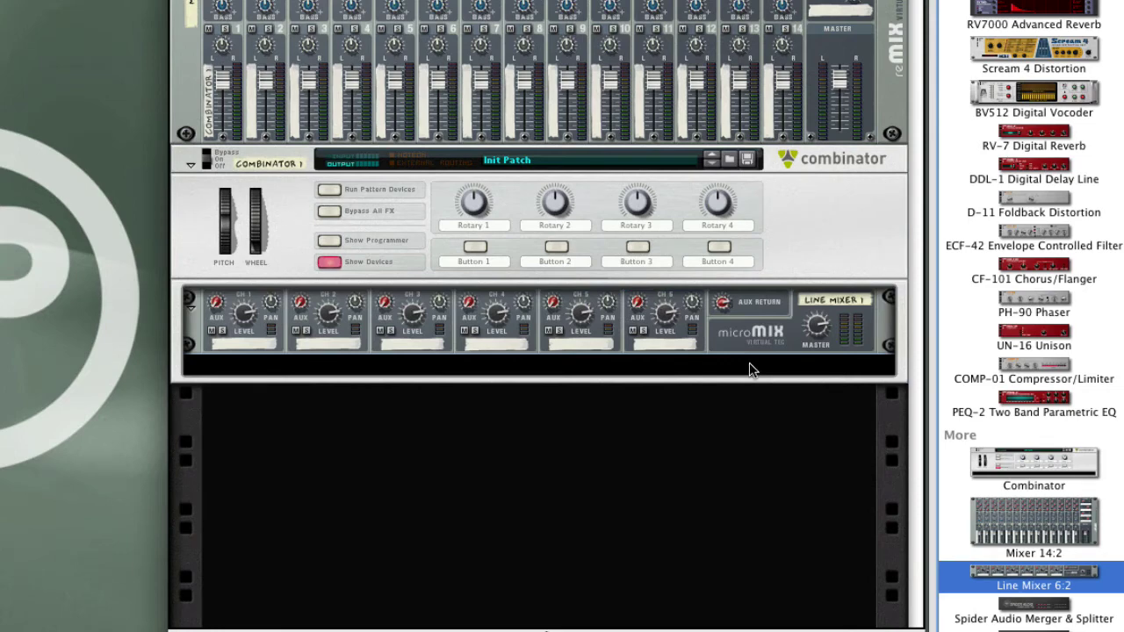
key(Tab)
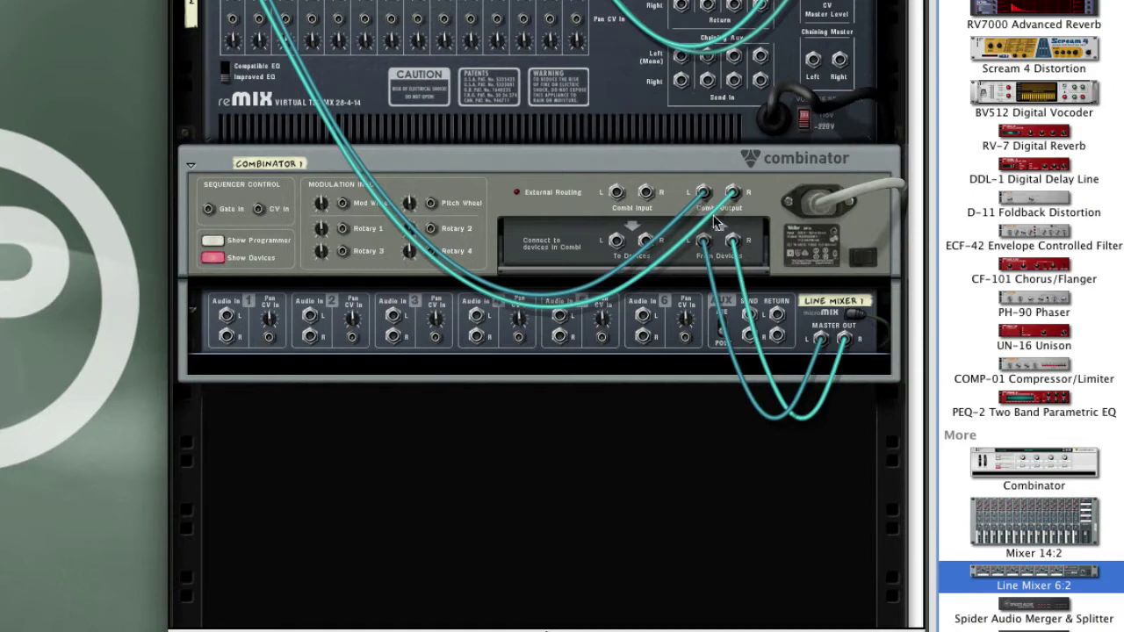
key(Tab)
Step: Add a Thor synthesizer below the line mixer in the Combinator and load the Amber Fields patch into it
scroll(1034, 263, up, 10)
drag(1034, 79, 790, 364)
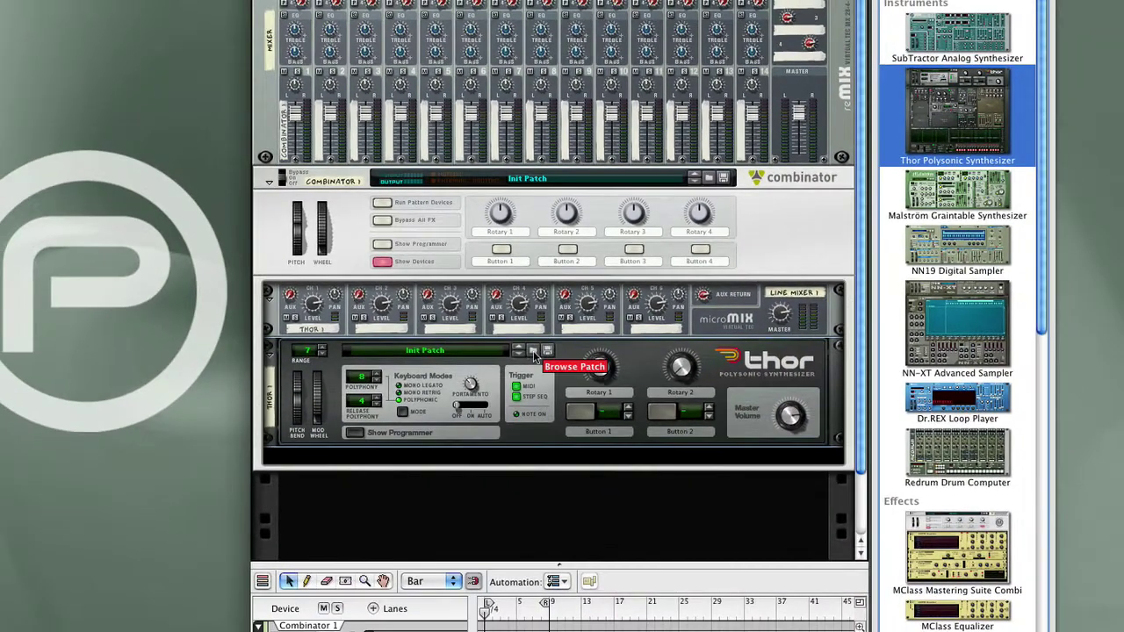
click(533, 351)
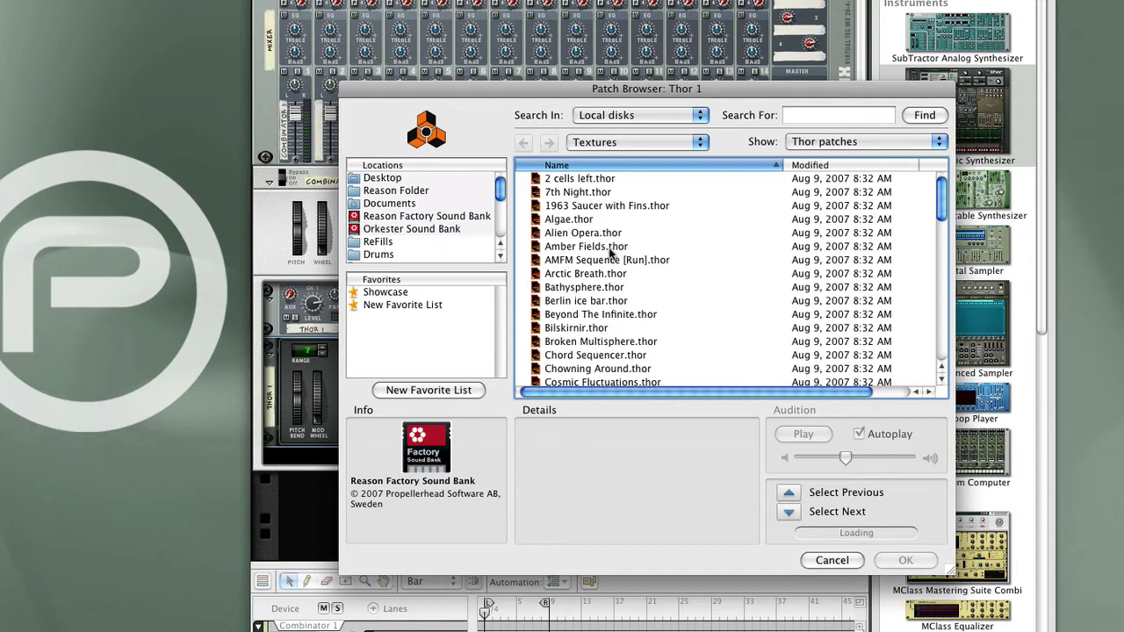
double_click(610, 248)
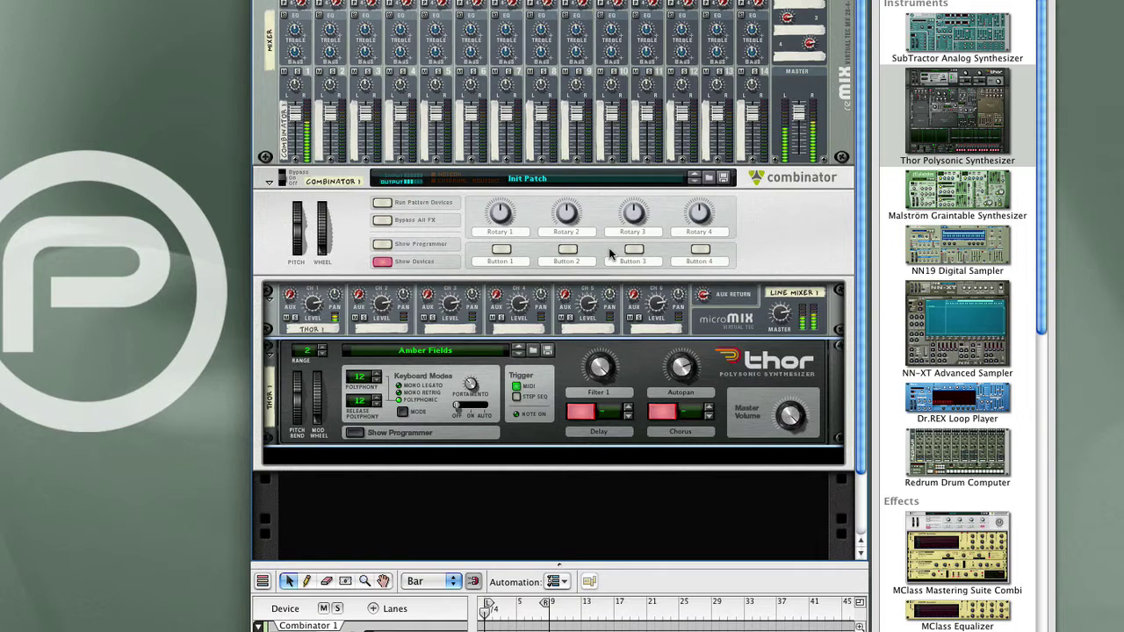
mouse_move(685, 365)
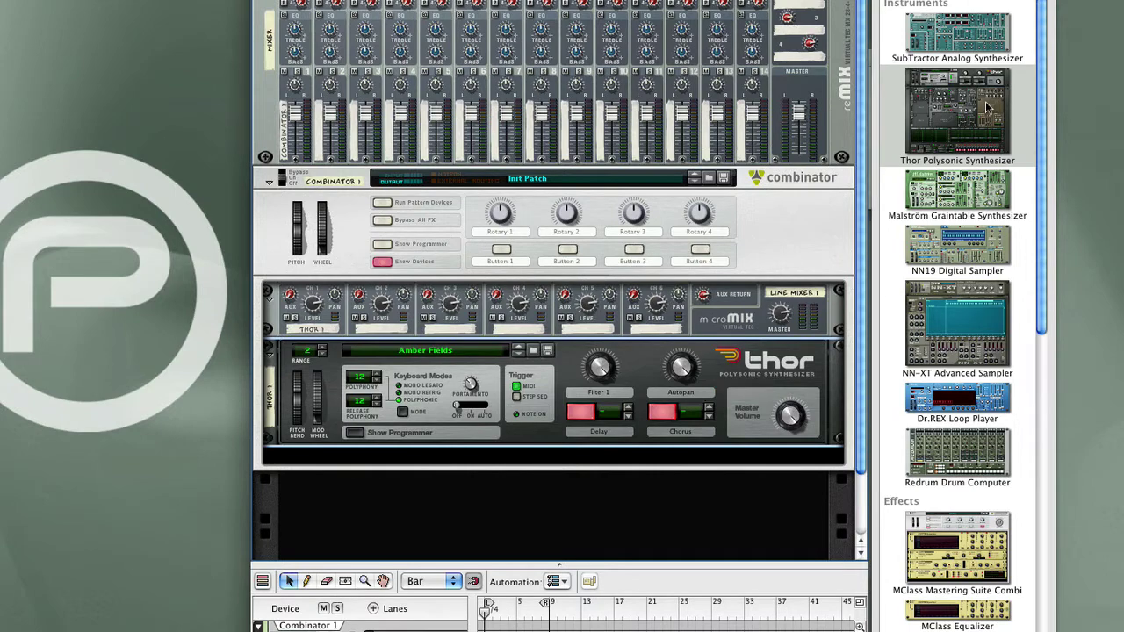
Step: Add a second Thor synthesizer below the first one and load the Mad Hatter patch into it
drag(956, 114, 728, 465)
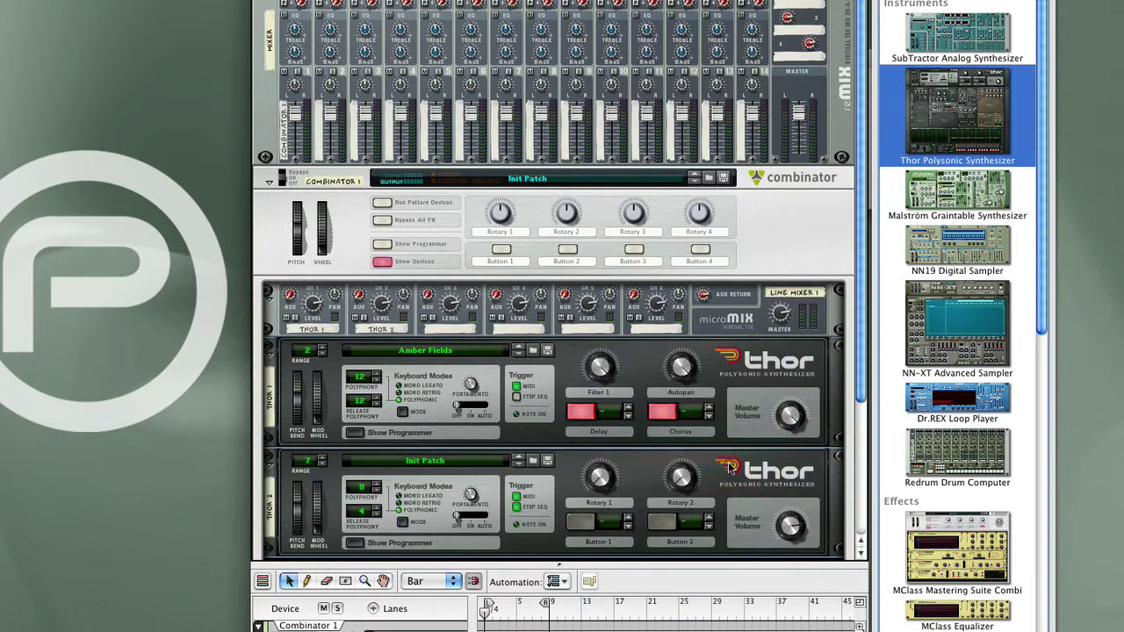
click(547, 460)
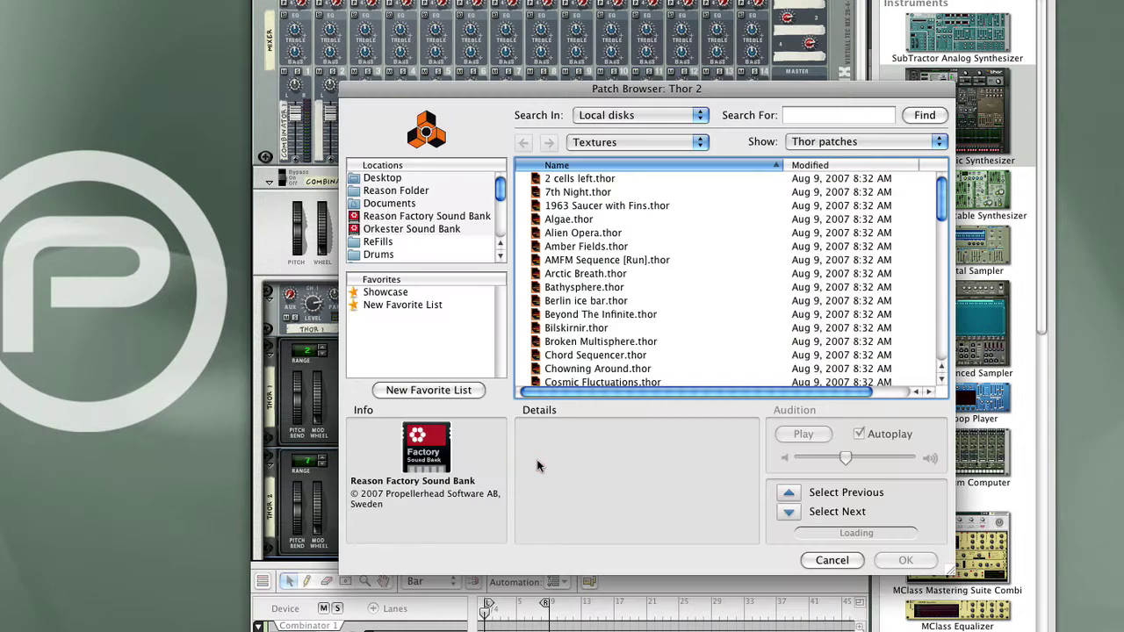
scroll(765, 226, down, 10)
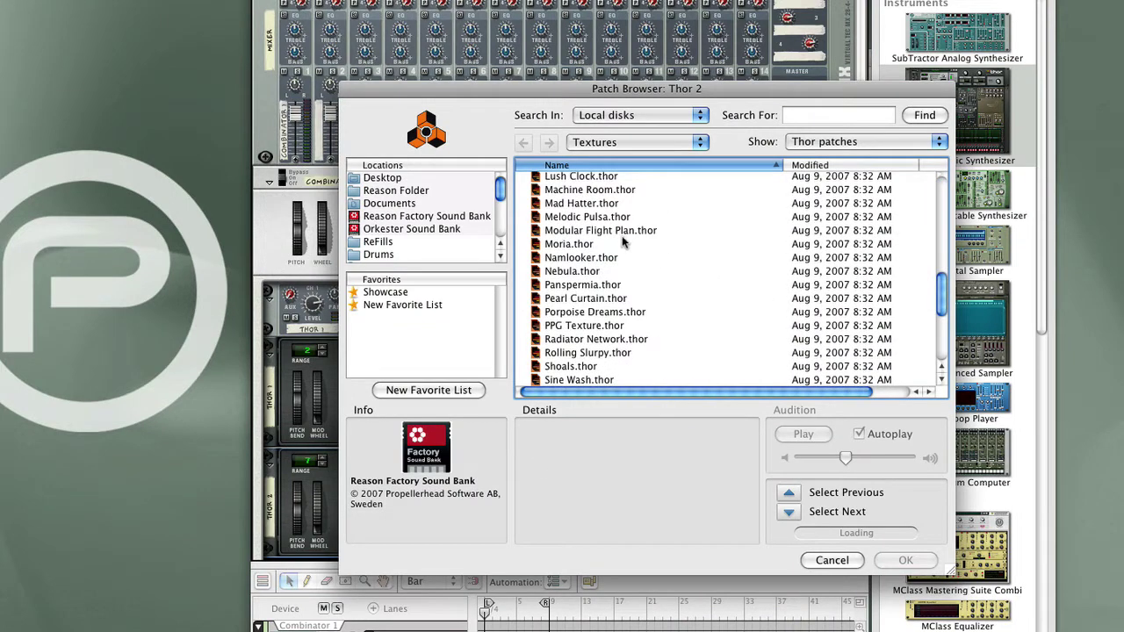
click(572, 205)
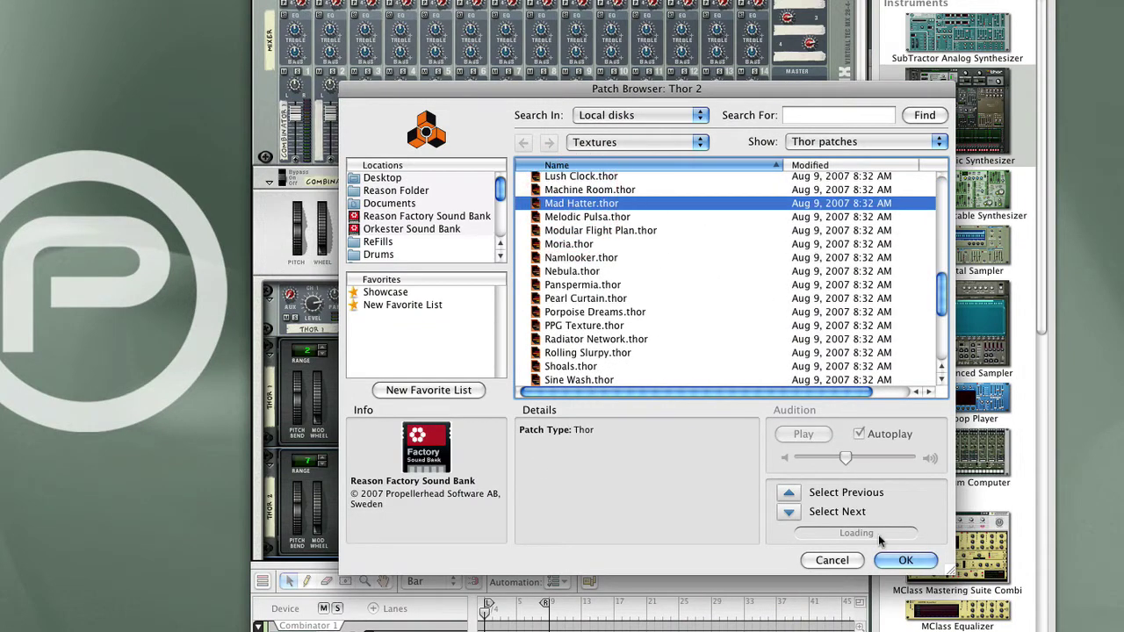
click(905, 558)
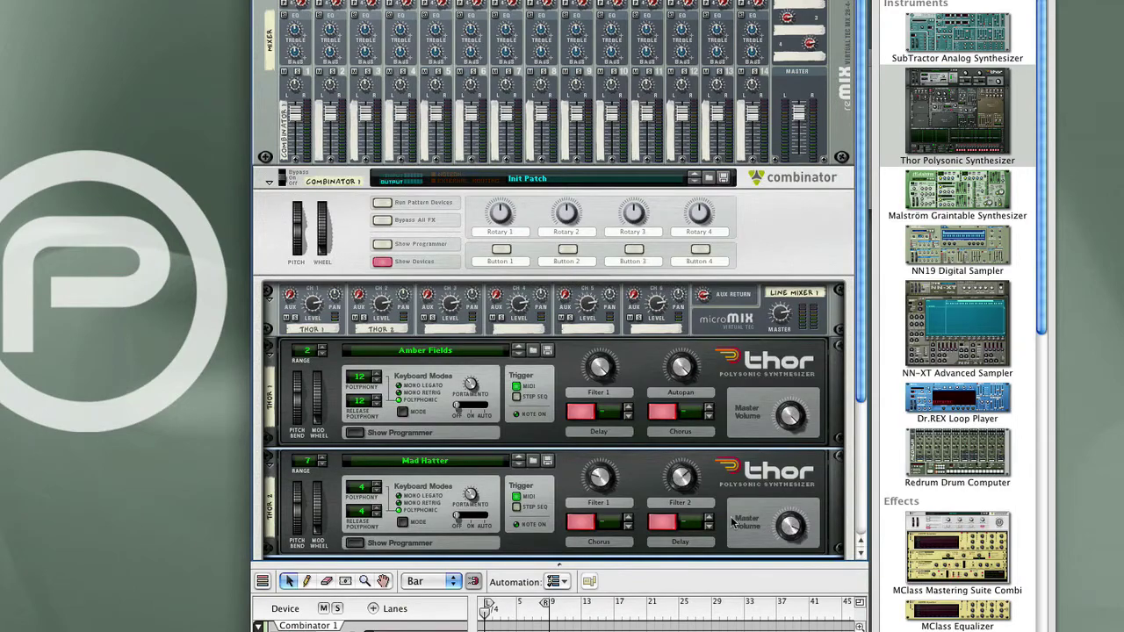
Step: Solo channel 2 on the line mixer and raise the Filter 1 rotary of the Mad Hatter Thor
scroll(734, 523, down, 2)
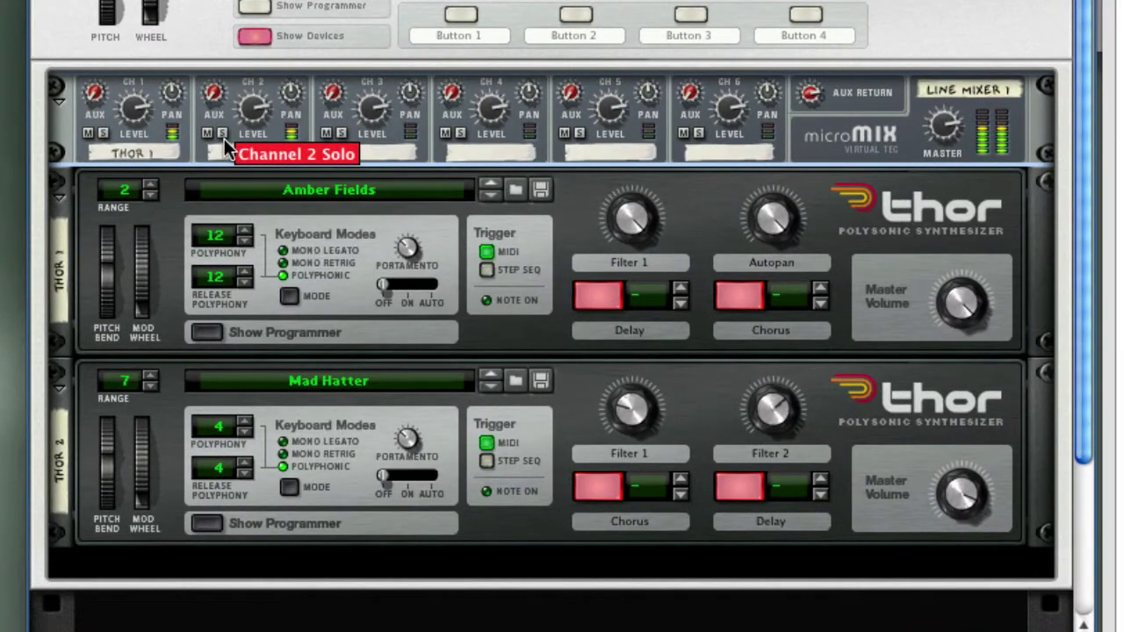
click(224, 138)
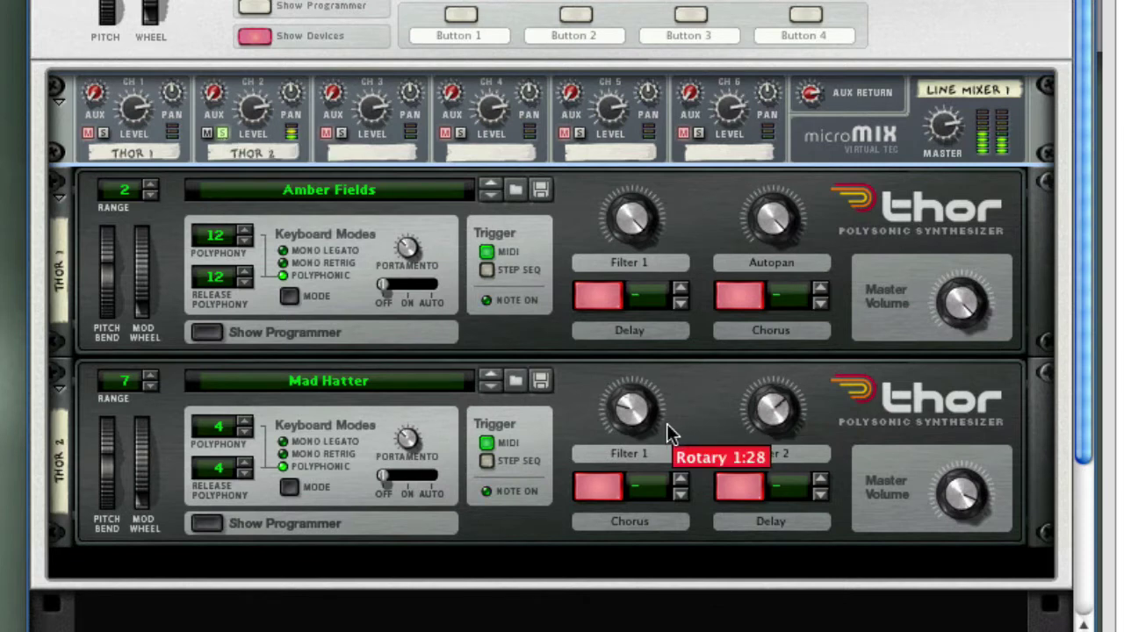
drag(654, 418, 649, 396)
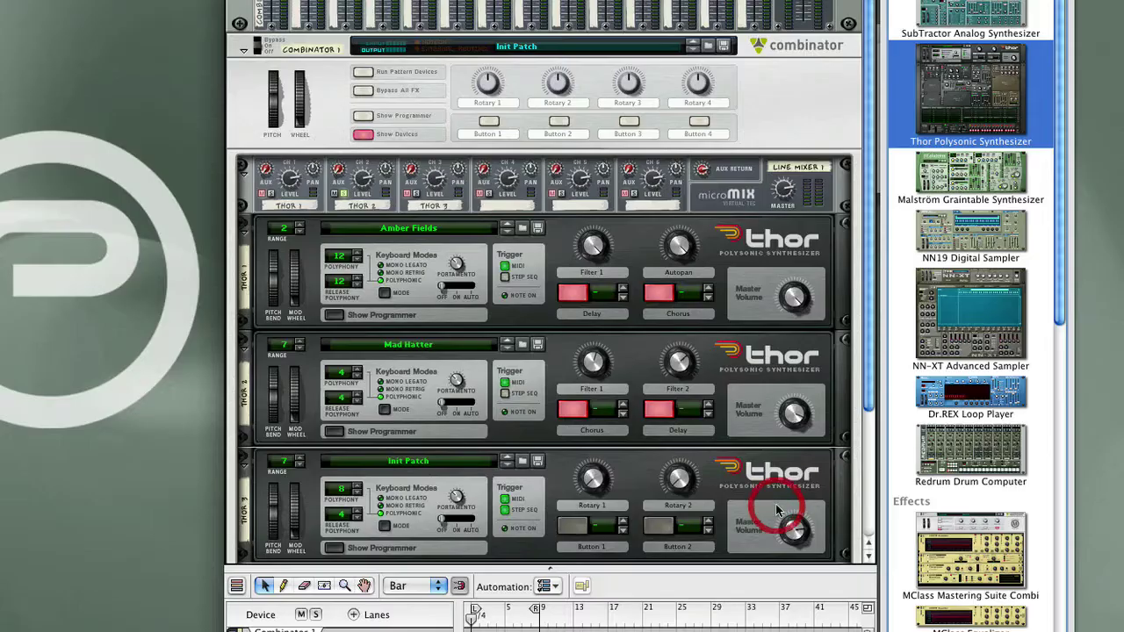
Step: Load the Swell O Pad patch from the Pads folder into the third Thor and turn off solo on mixer channel 3
click(522, 464)
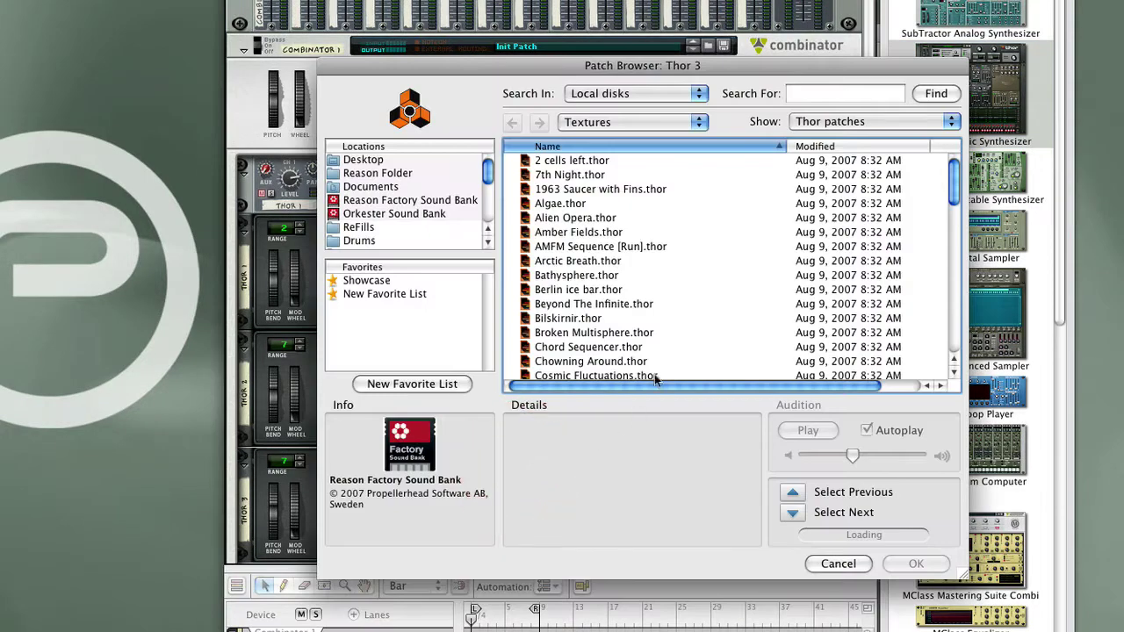
click(673, 128)
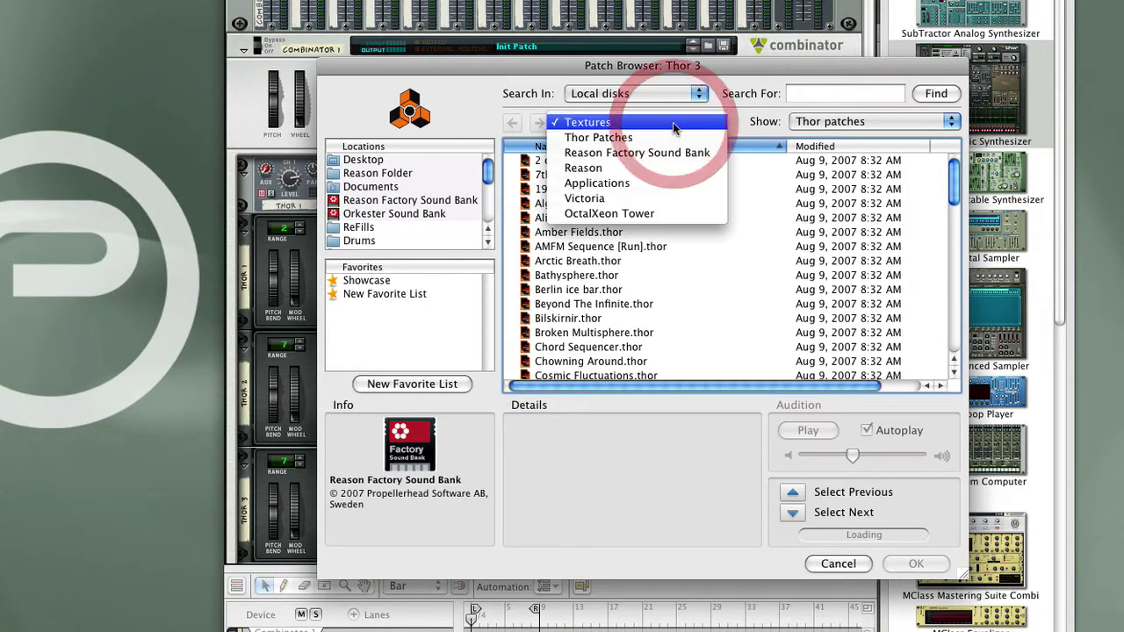
click(670, 138)
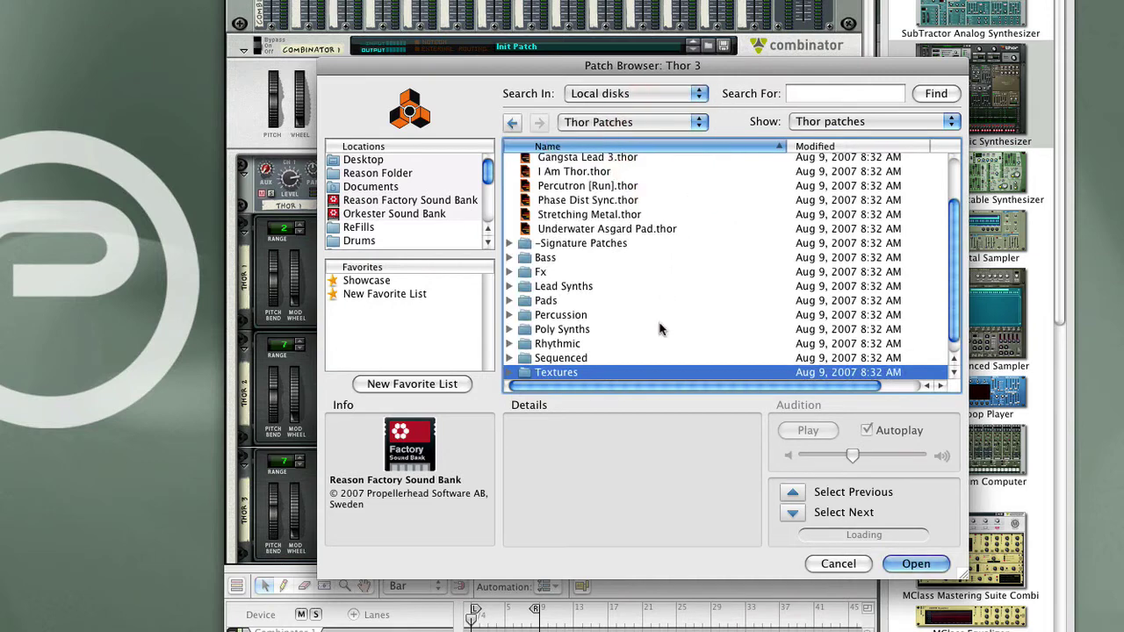
double_click(562, 303)
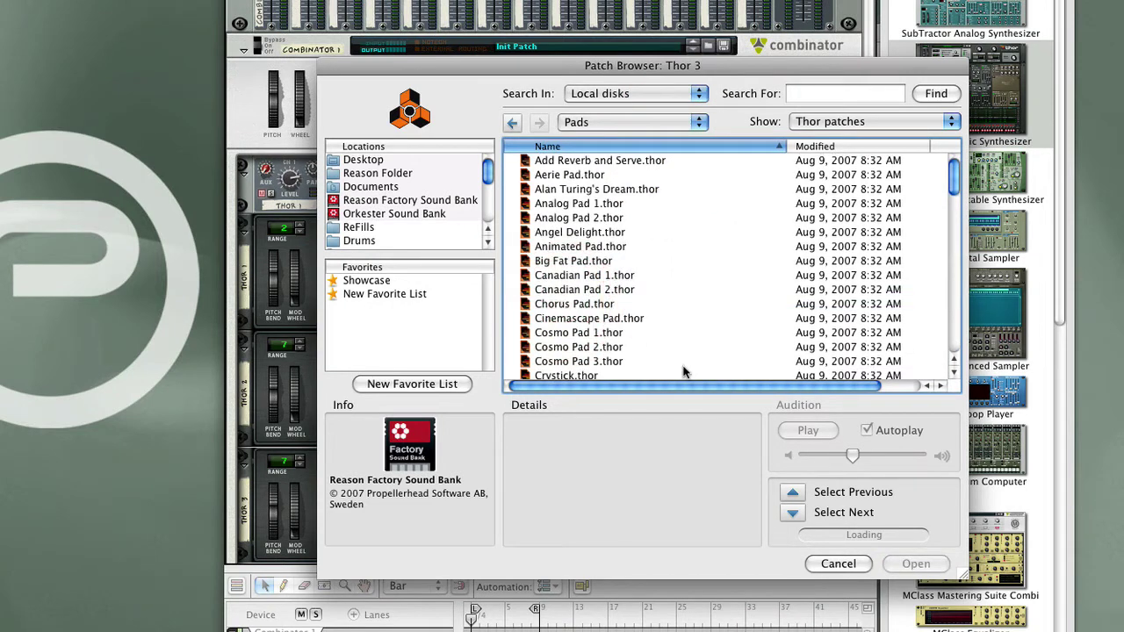
scroll(682, 369, down, 6)
scroll(682, 372, down, 10)
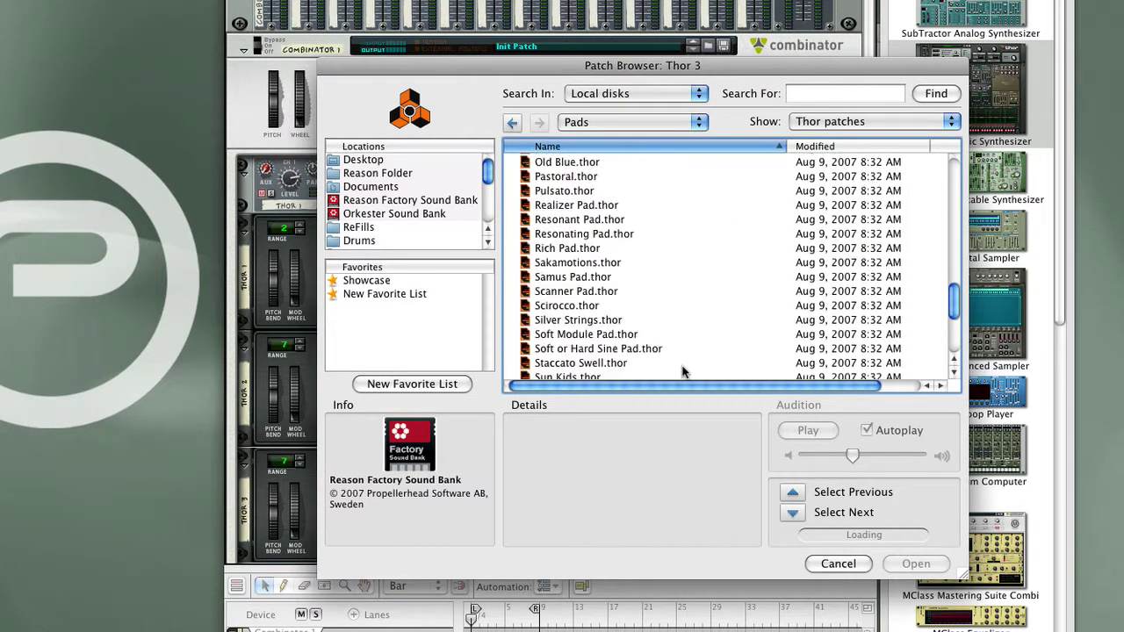
scroll(682, 371, down, 2)
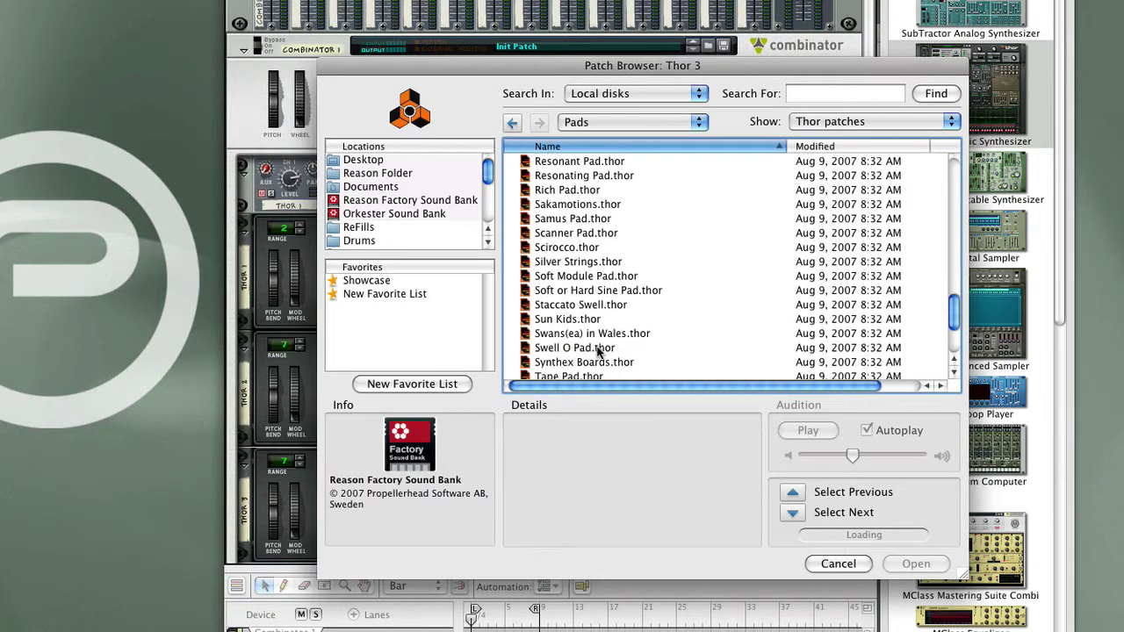
click(599, 349)
double_click(599, 349)
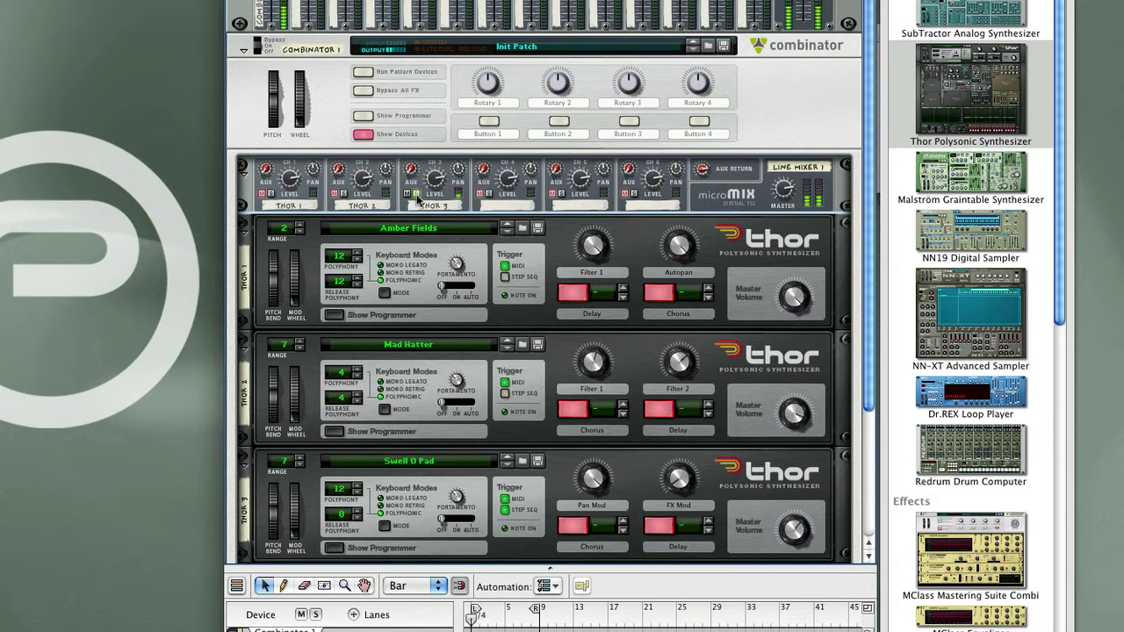
click(417, 196)
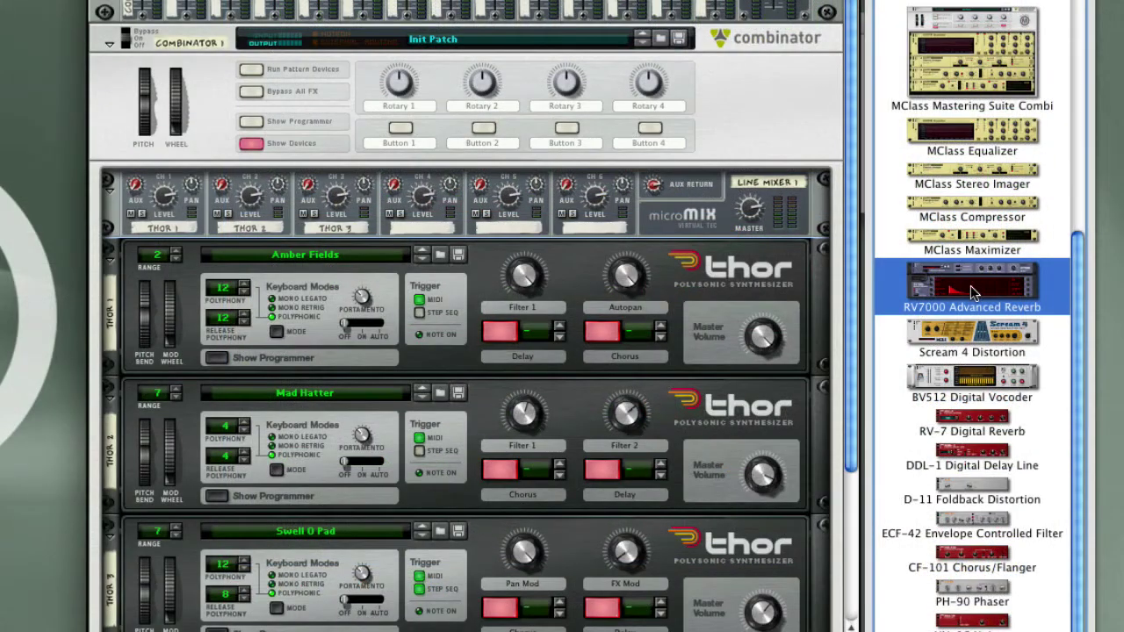
Step: Add an RV7000 Advanced Reverb directly below the line mixer and check its aux send and return cabling on the rear
drag(972, 292, 718, 251)
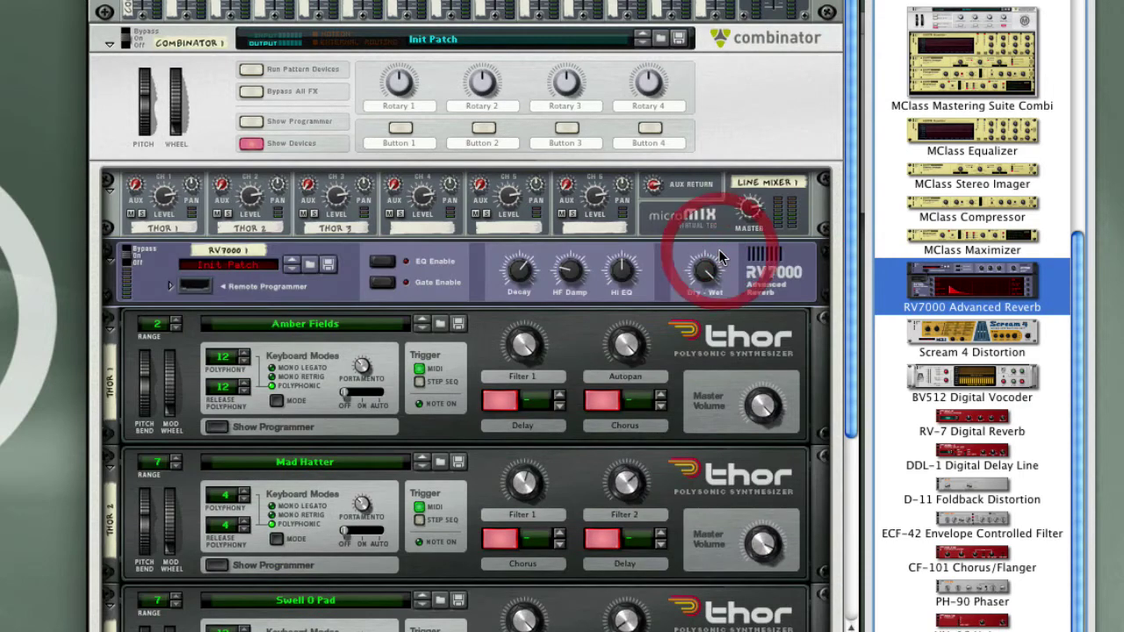
key(Tab)
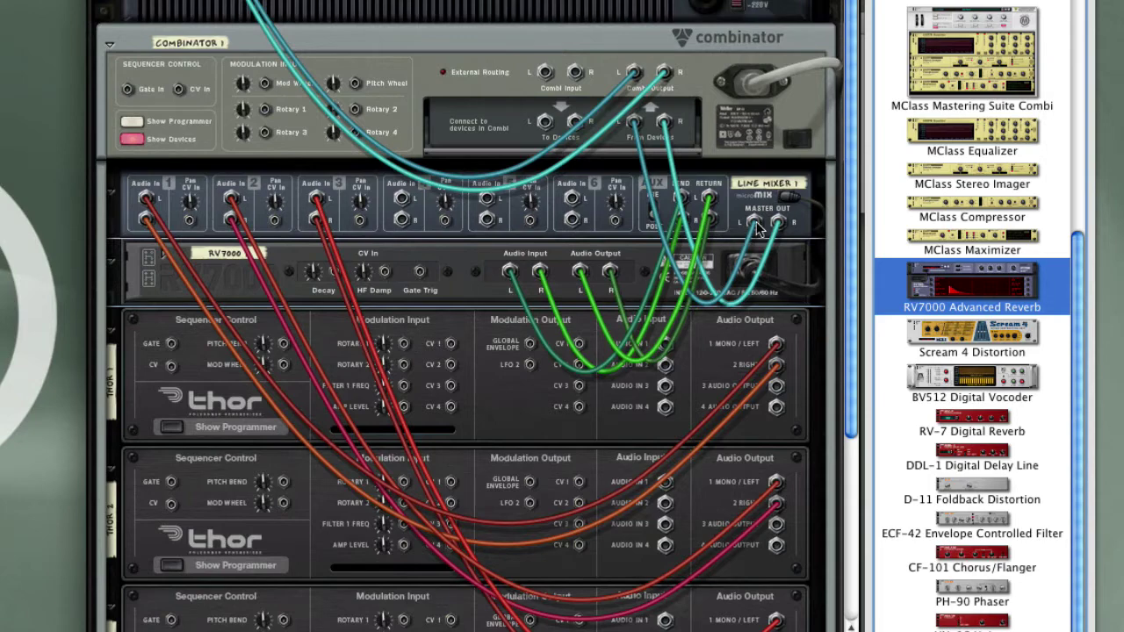
key(Tab)
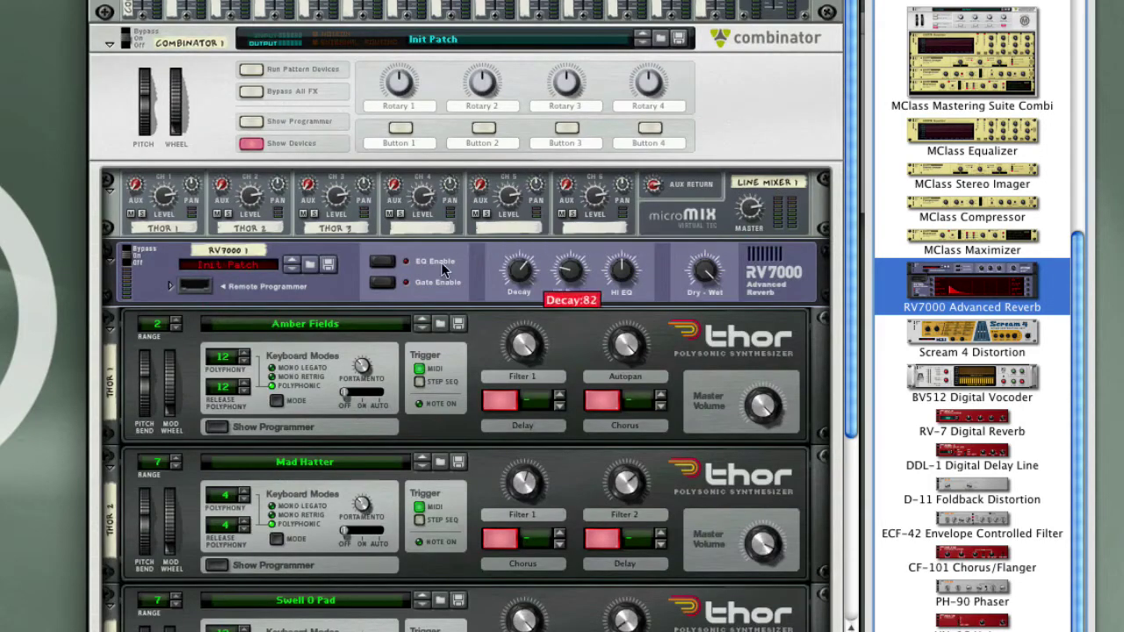
Step: Load the ALL Wembley patch into the RV7000 reverb
click(305, 274)
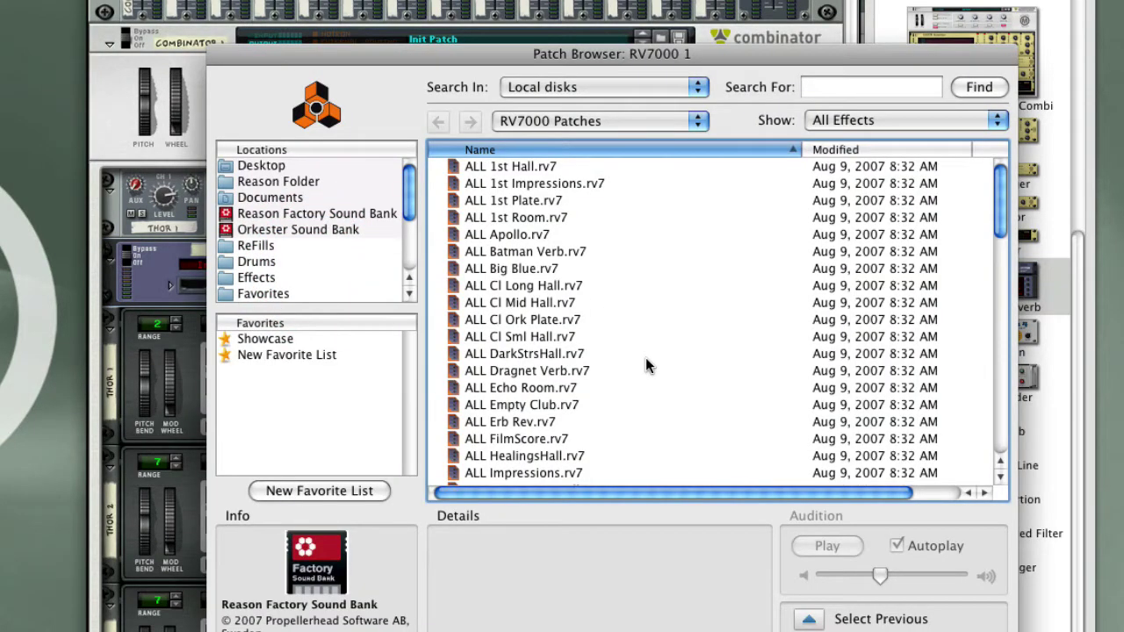
scroll(646, 365, down, 8)
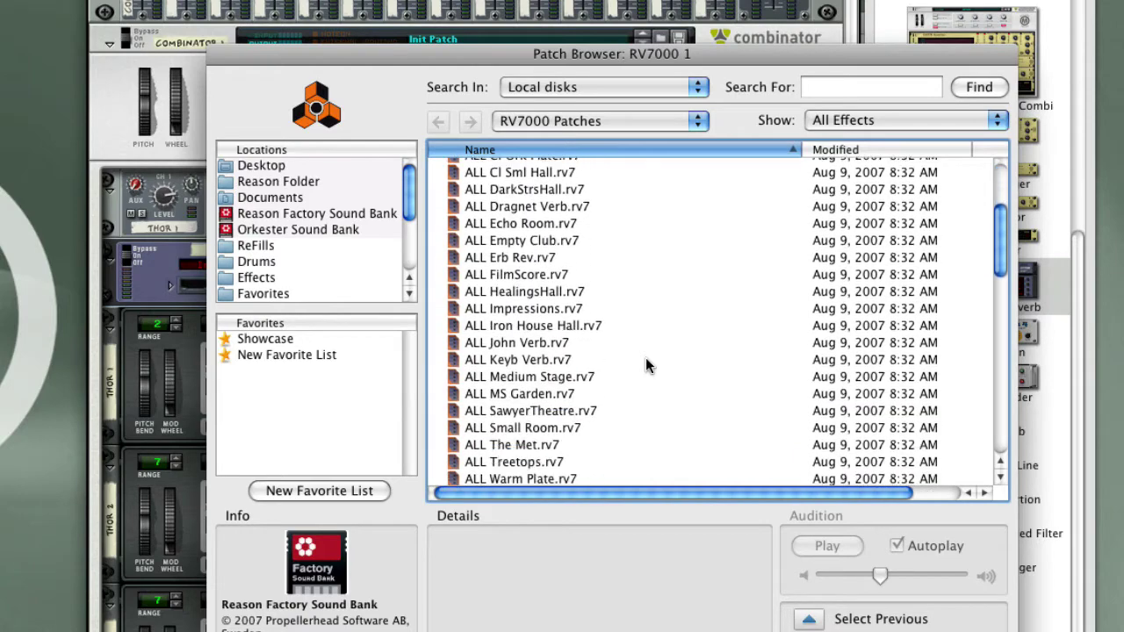
scroll(645, 365, down, 6)
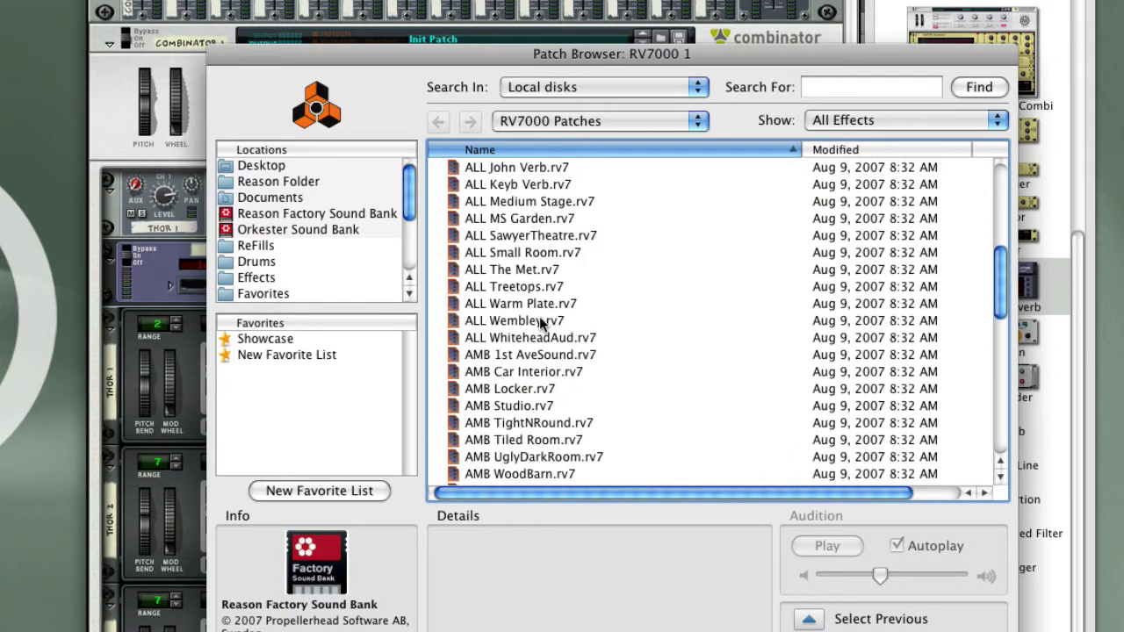
click(538, 321)
click(538, 321)
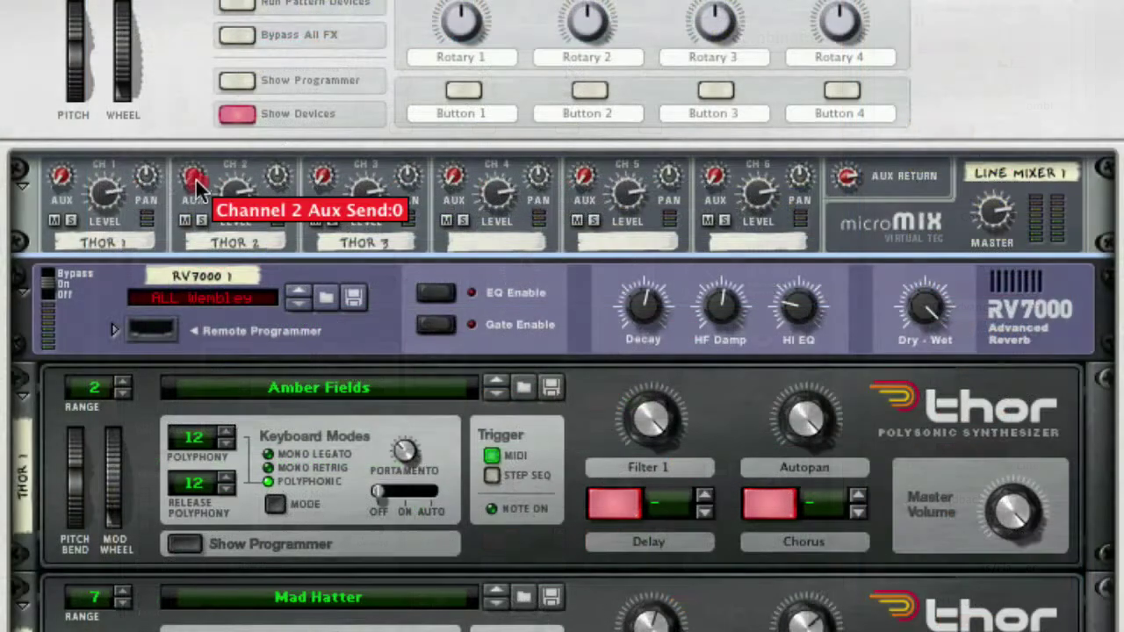
Step: Raise the aux sends of line mixer channels 2 and 3 to feed the second and third Thor into the reverb
drag(198, 185, 212, 138)
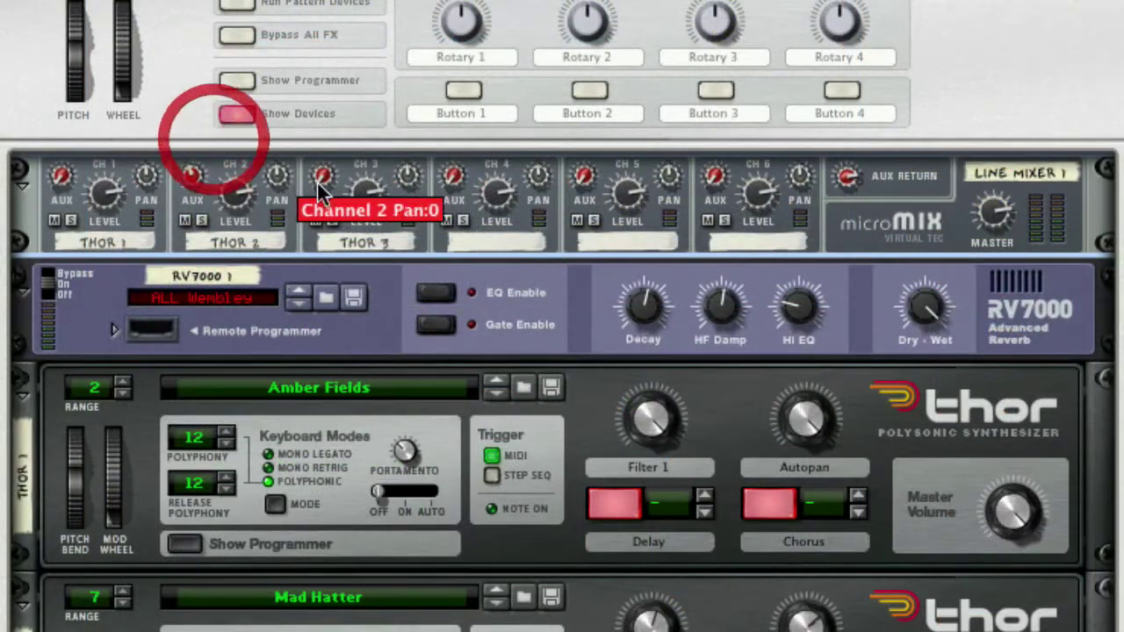
drag(327, 185, 344, 117)
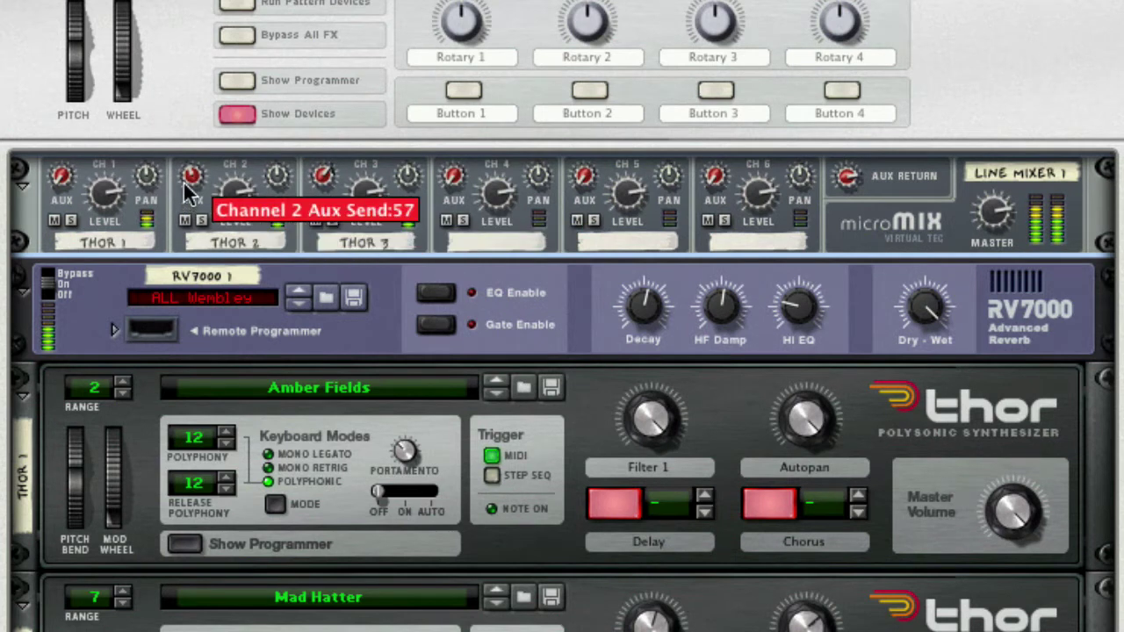
drag(192, 176, 207, 148)
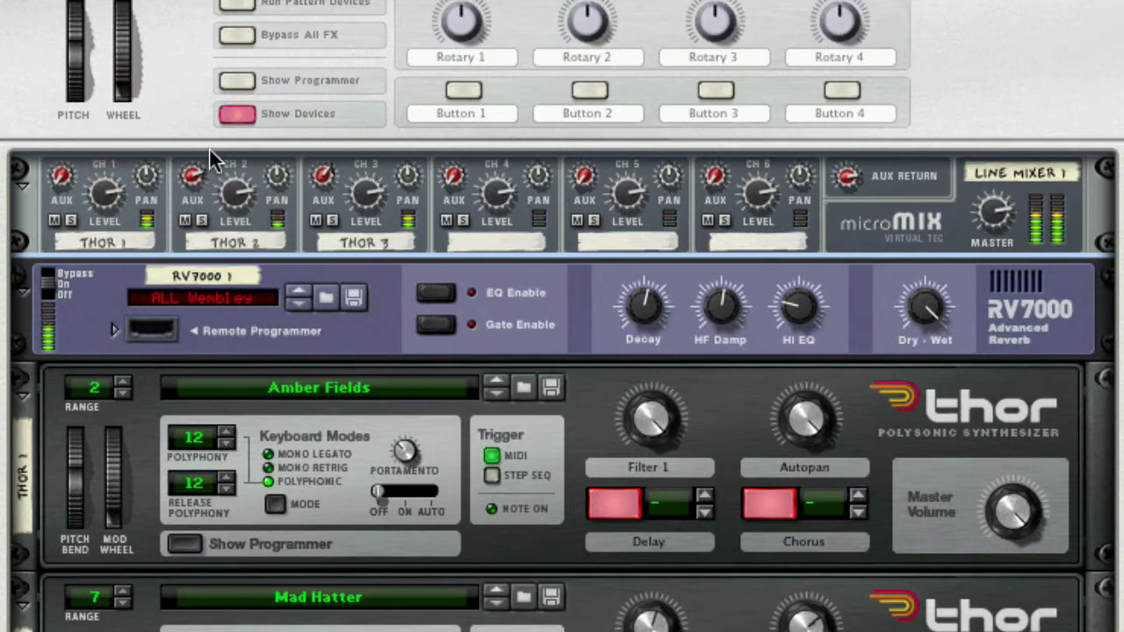
drag(334, 173, 336, 176)
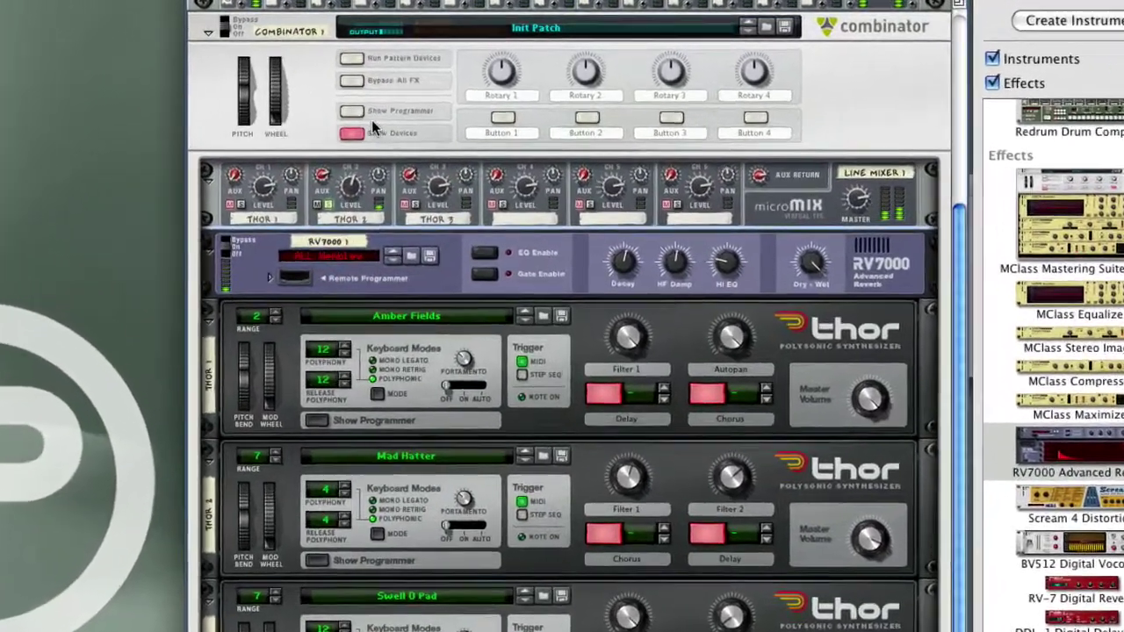
Step: Show the Combinator's programmer and transpose Thor 2 by 12 semitones in its key mapping
click(408, 92)
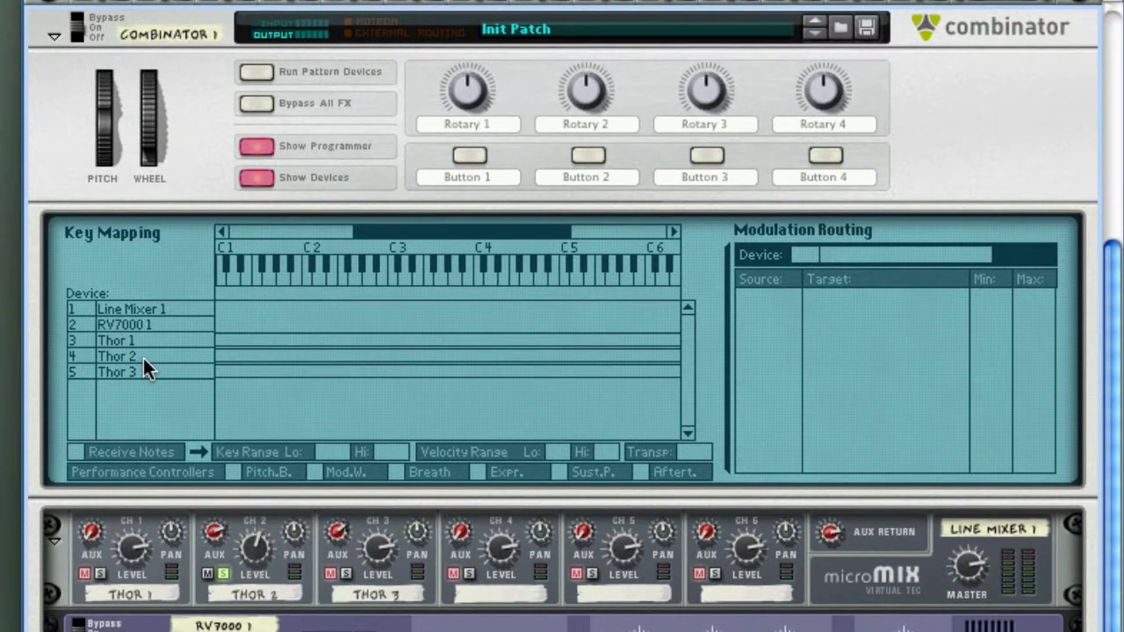
click(144, 353)
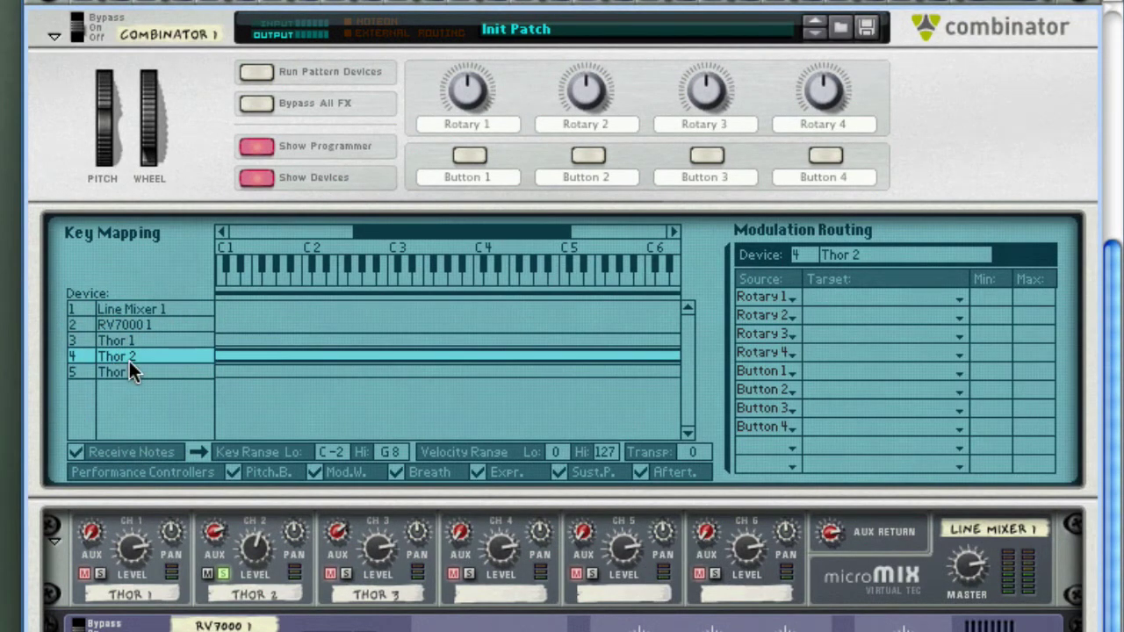
click(712, 420)
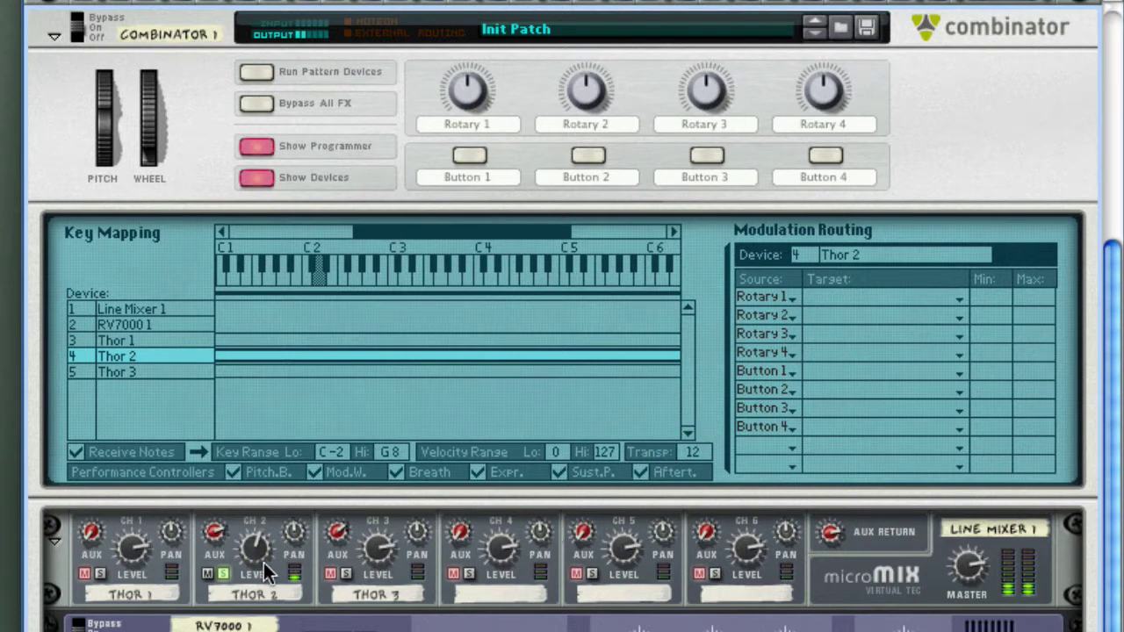
Step: Raise the level of line mixer channel 2 slightly and turn off its solo
drag(263, 562, 268, 552)
click(225, 576)
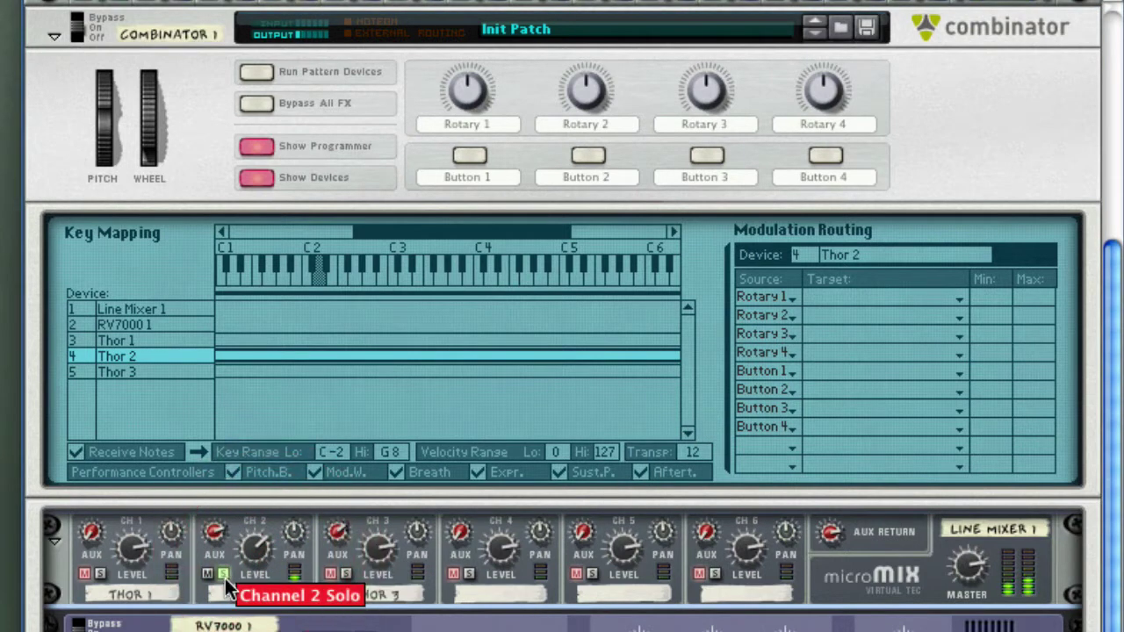
click(225, 575)
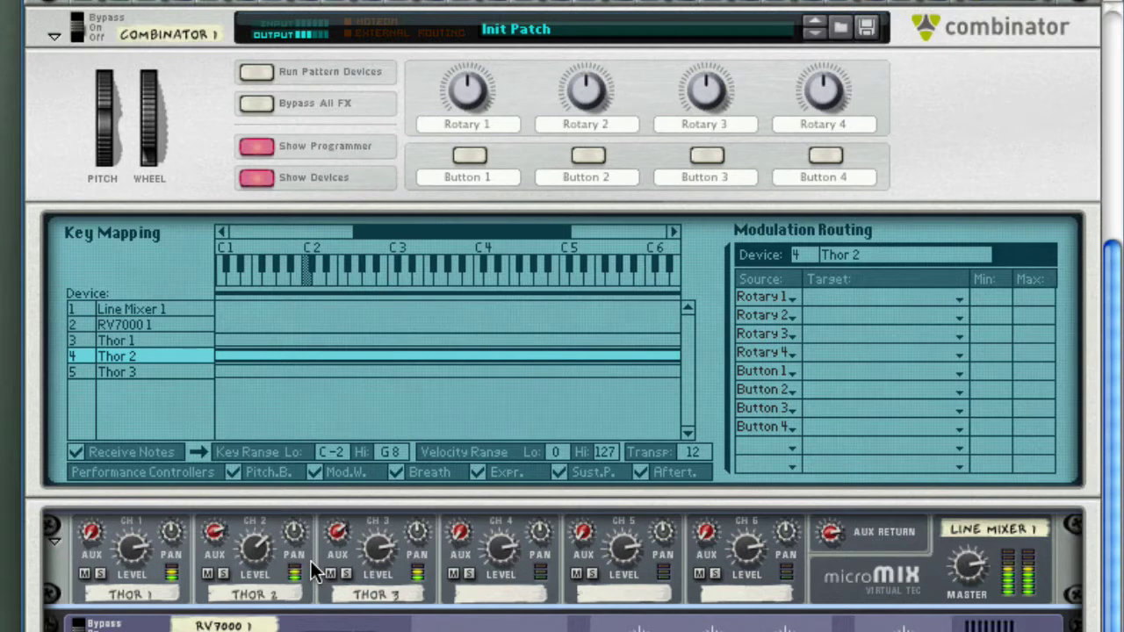
Step: Show the third Thor's programmer and set its bypassed Filter 3 slot to a State Variable filter
mouse_move(358, 552)
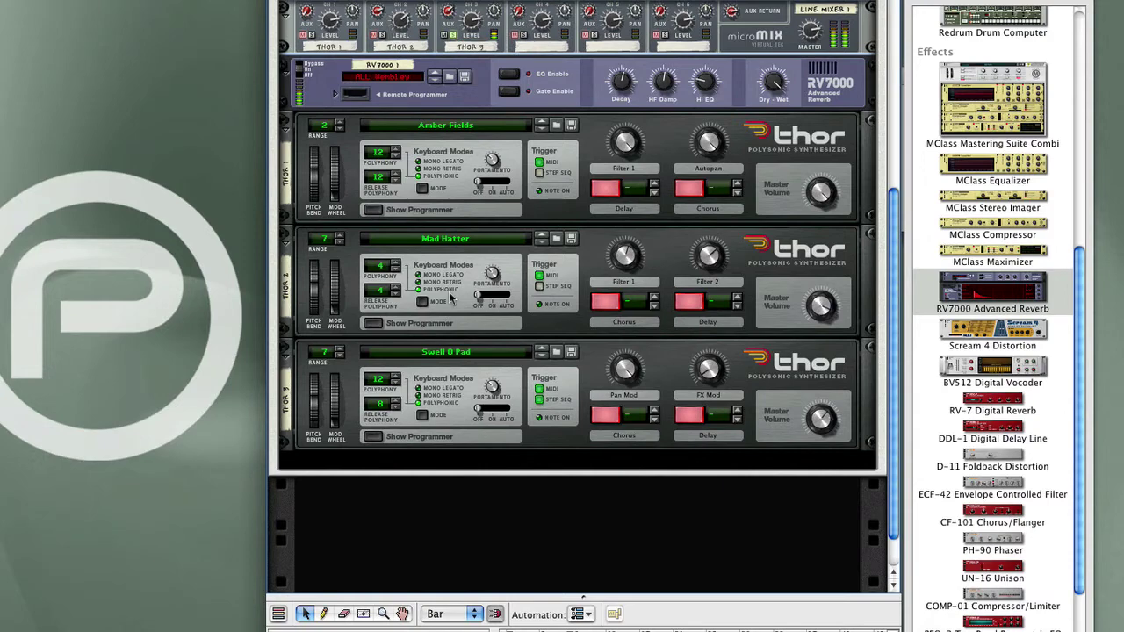
click(368, 434)
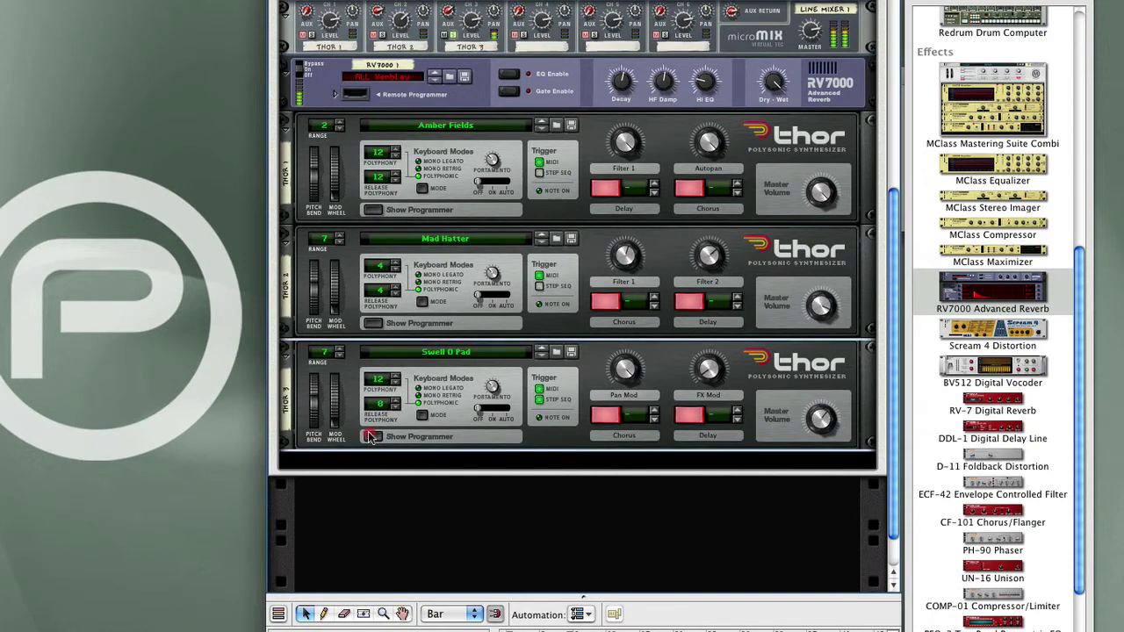
mouse_move(669, 273)
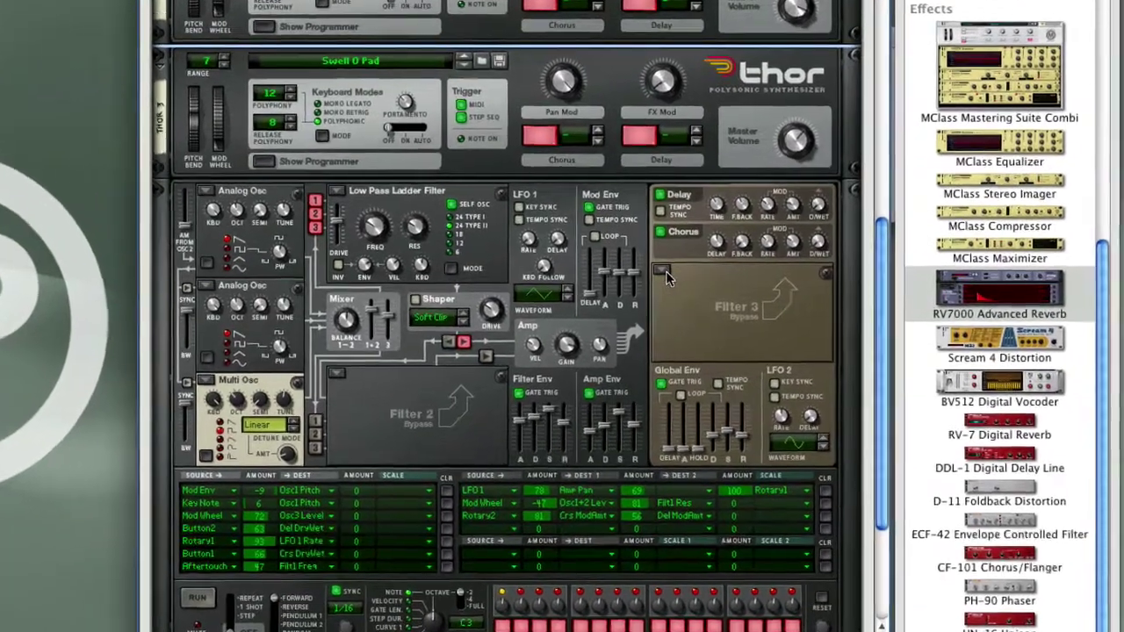
click(711, 275)
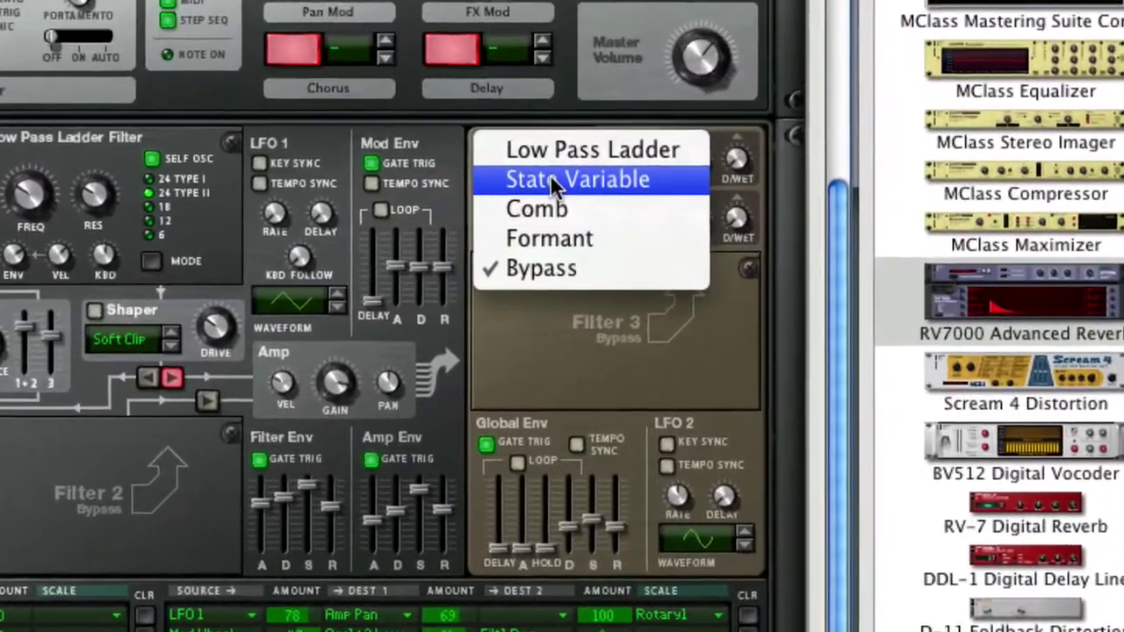
click(549, 179)
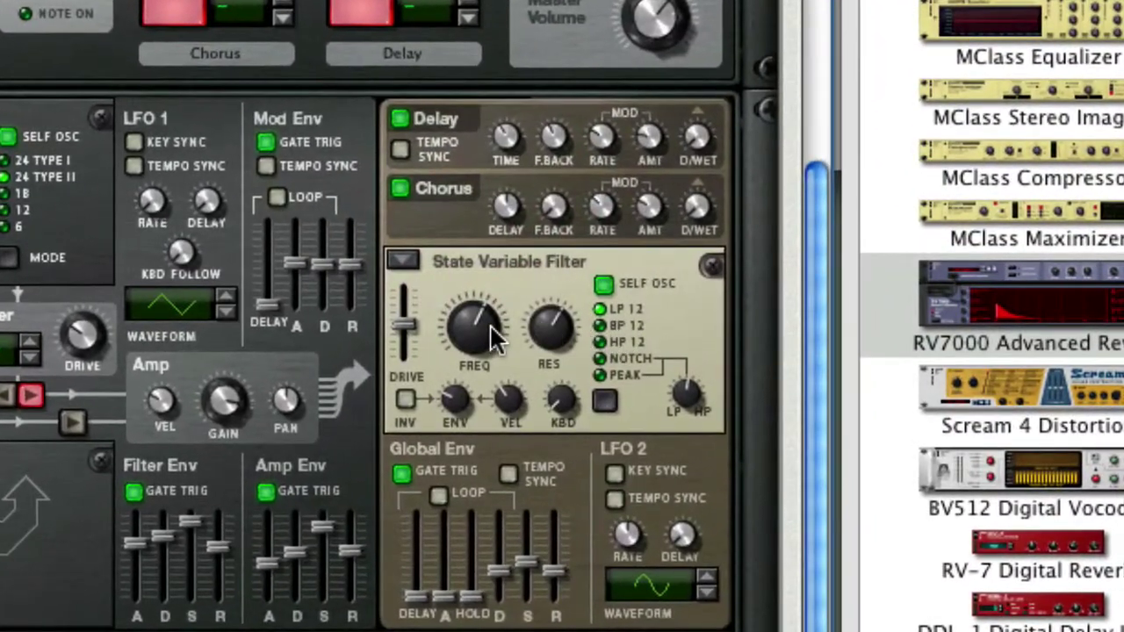
Step: Lower the third Thor's Filter 3 frequency to 213 Hz and turn down its envelope amount
mouse_move(484, 326)
mouse_down()
mouse_move(485, 362)
mouse_move(486, 346)
mouse_up()
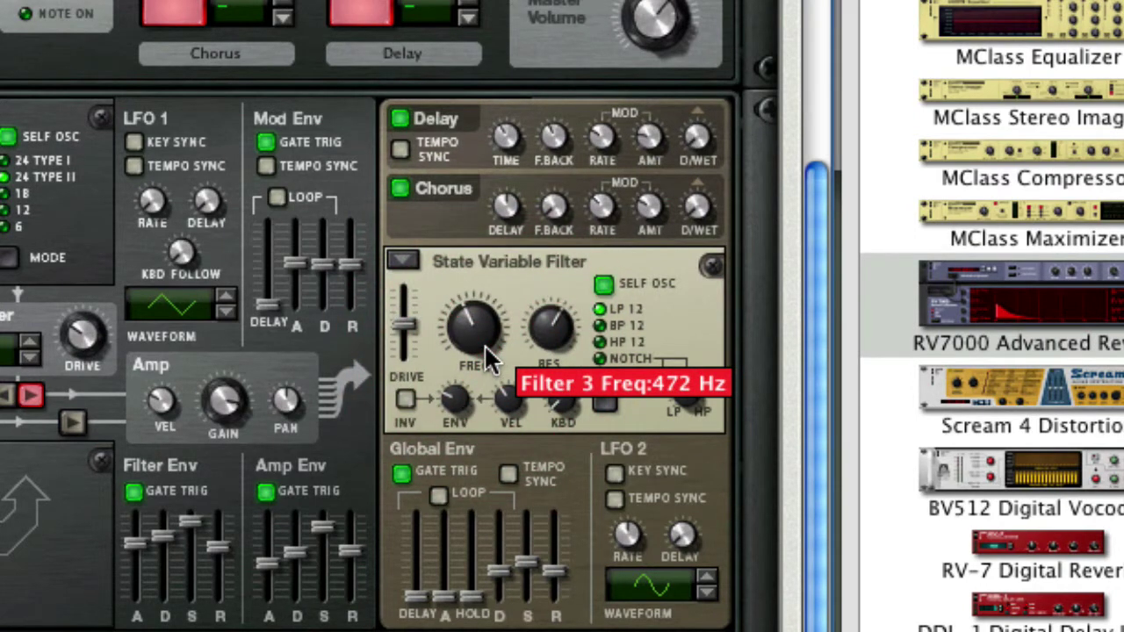
drag(486, 348, 478, 349)
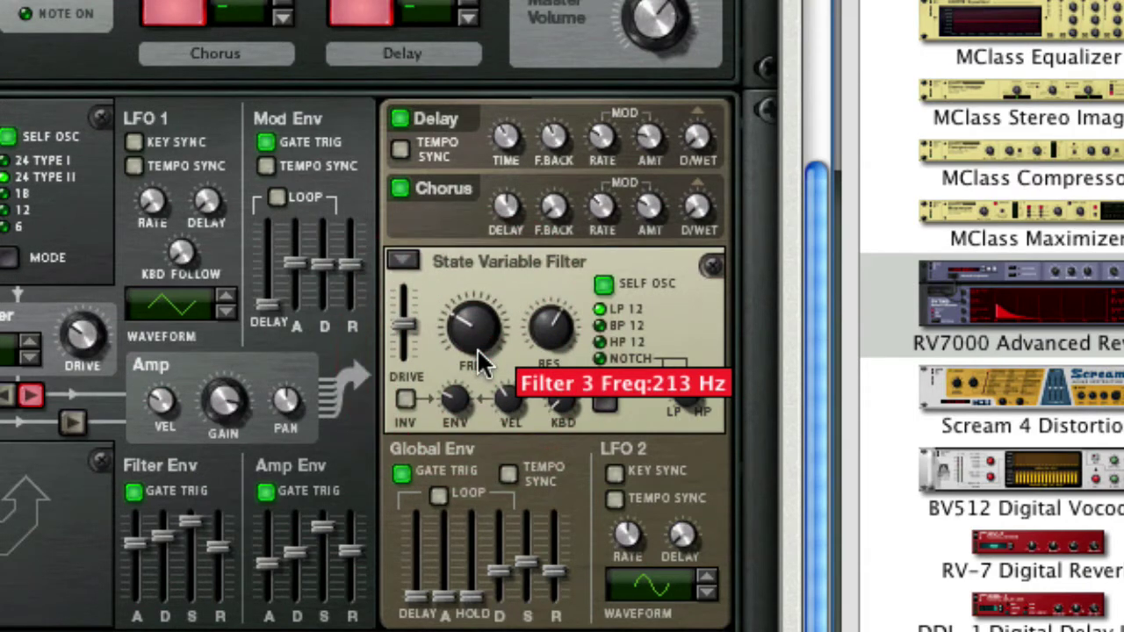
drag(453, 401, 460, 462)
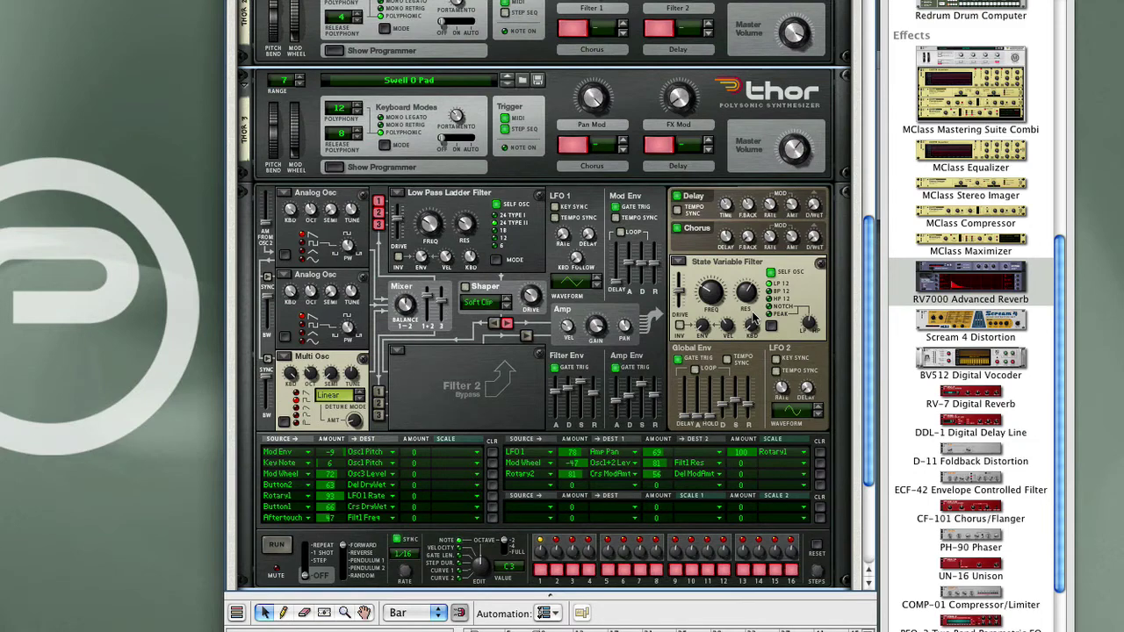
Step: Raise the third Thor's master volume slightly and turn off solo on line mixer channel 3
drag(794, 148, 794, 141)
scroll(491, 263, up, 10)
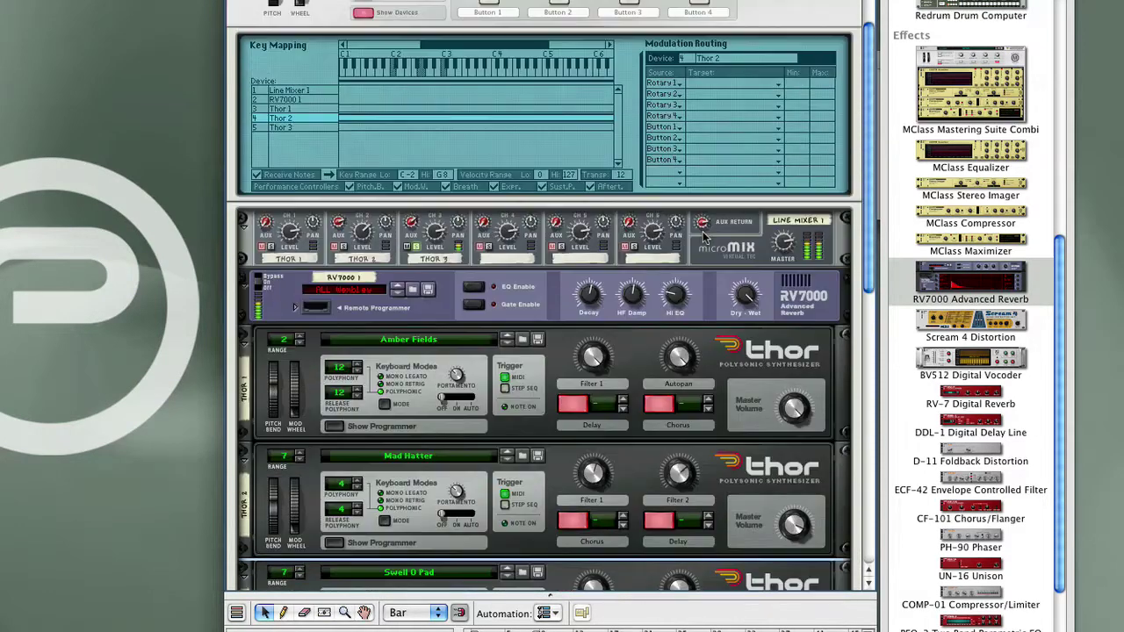
click(417, 247)
click(415, 247)
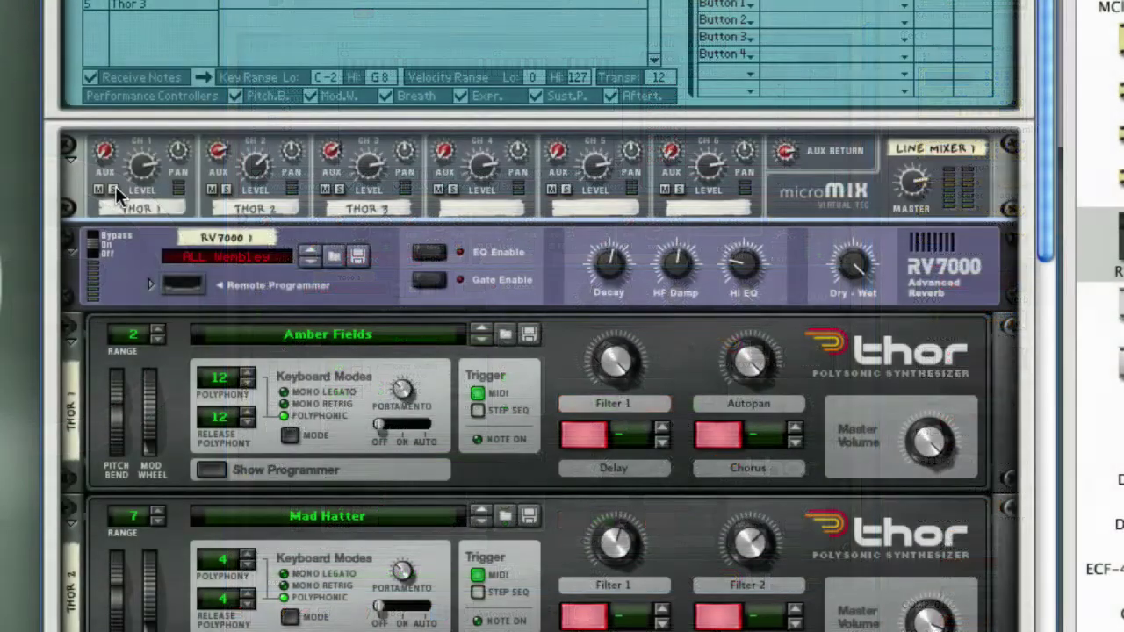
Step: With line mixer channel 1 soloed, switch off the first Thor's Delay and Chorus and raise the channel's aux send
click(114, 188)
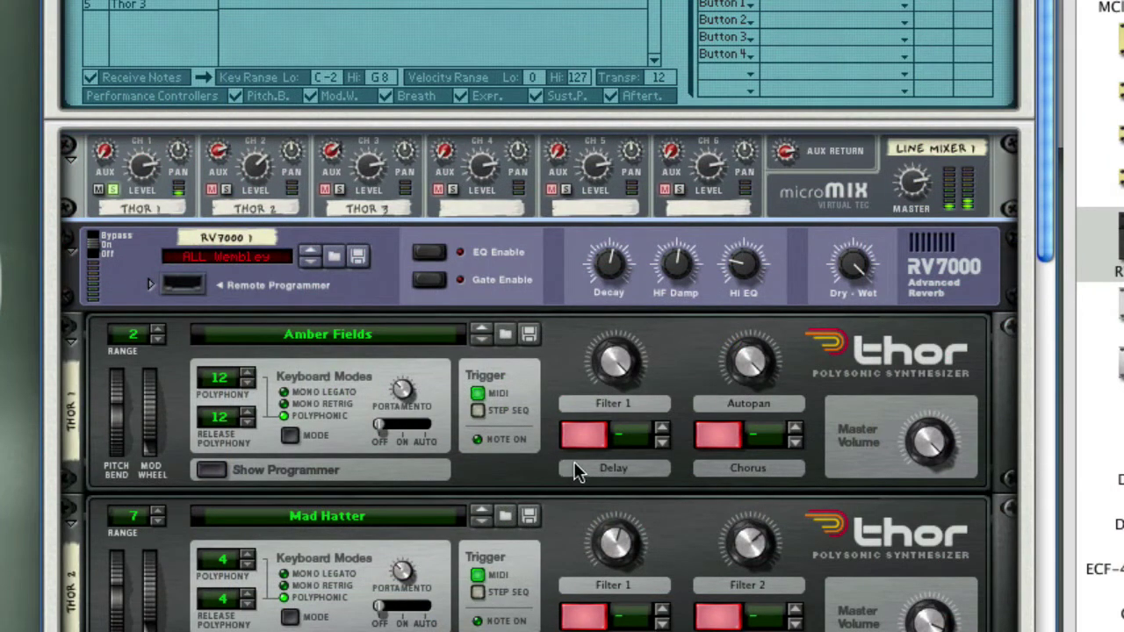
click(584, 437)
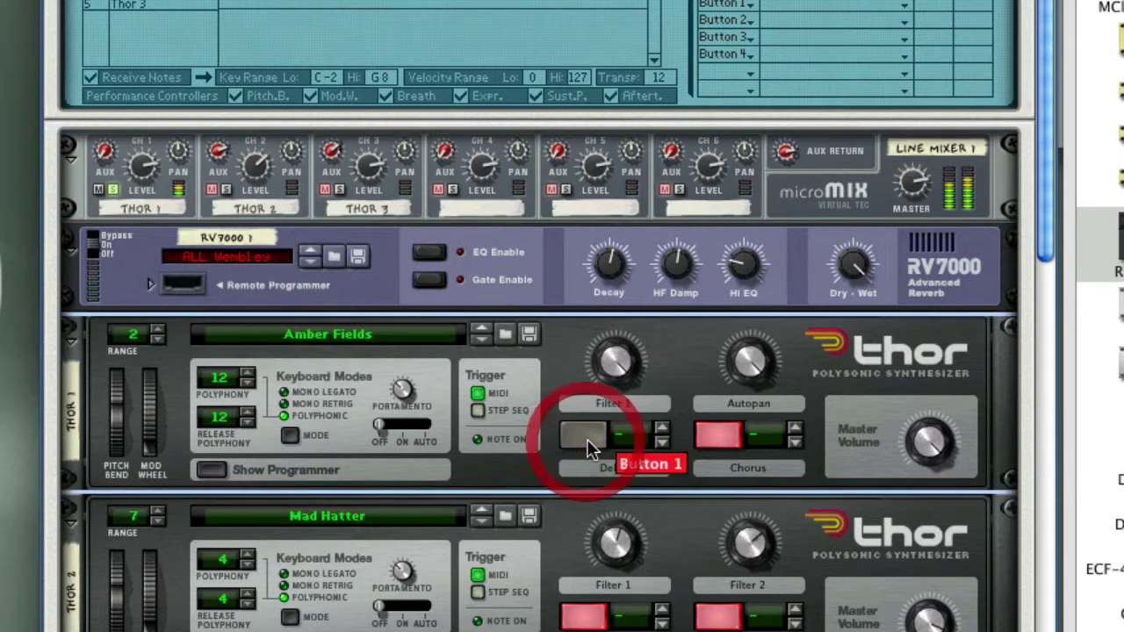
click(729, 439)
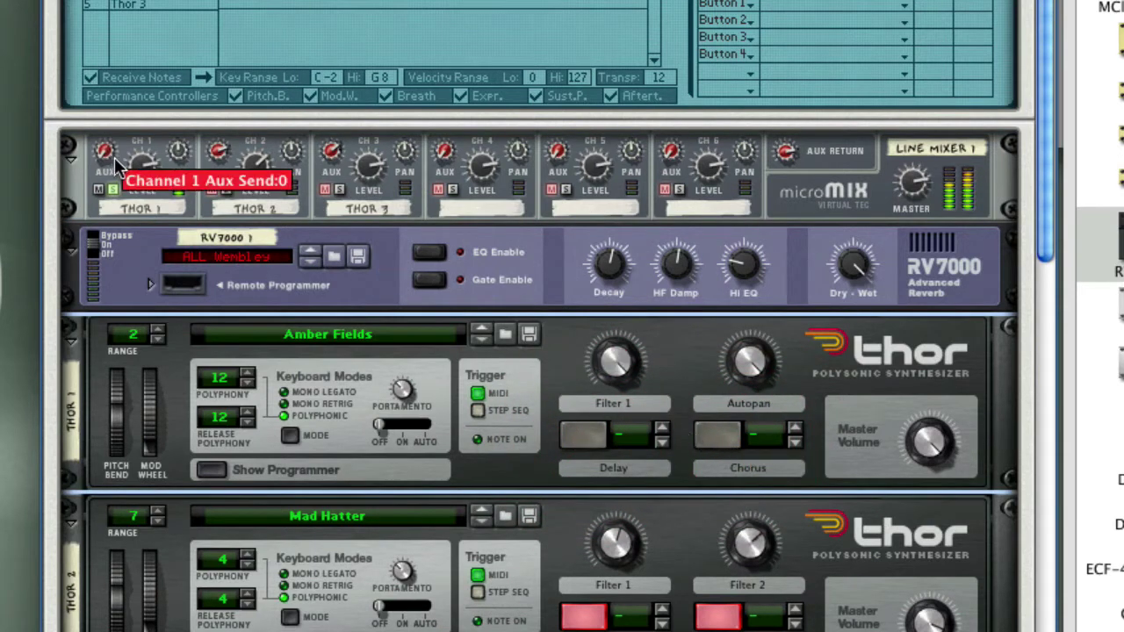
drag(104, 153, 130, 105)
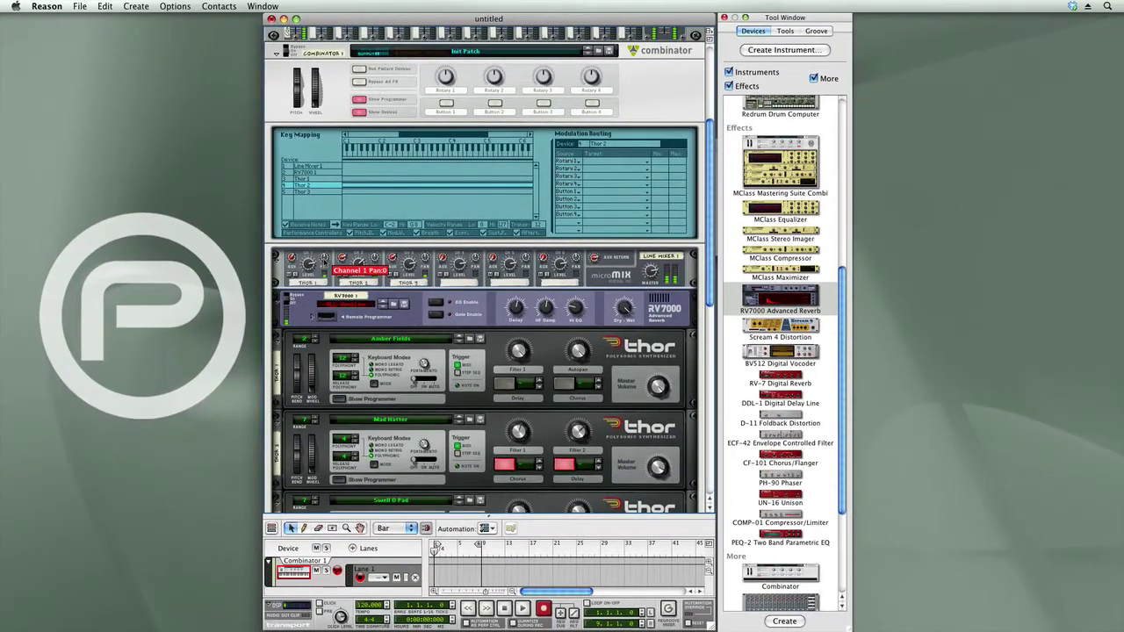
Step: Hide the third Thor's programmer and start saving the Combinator patch
scroll(389, 374, down, 5)
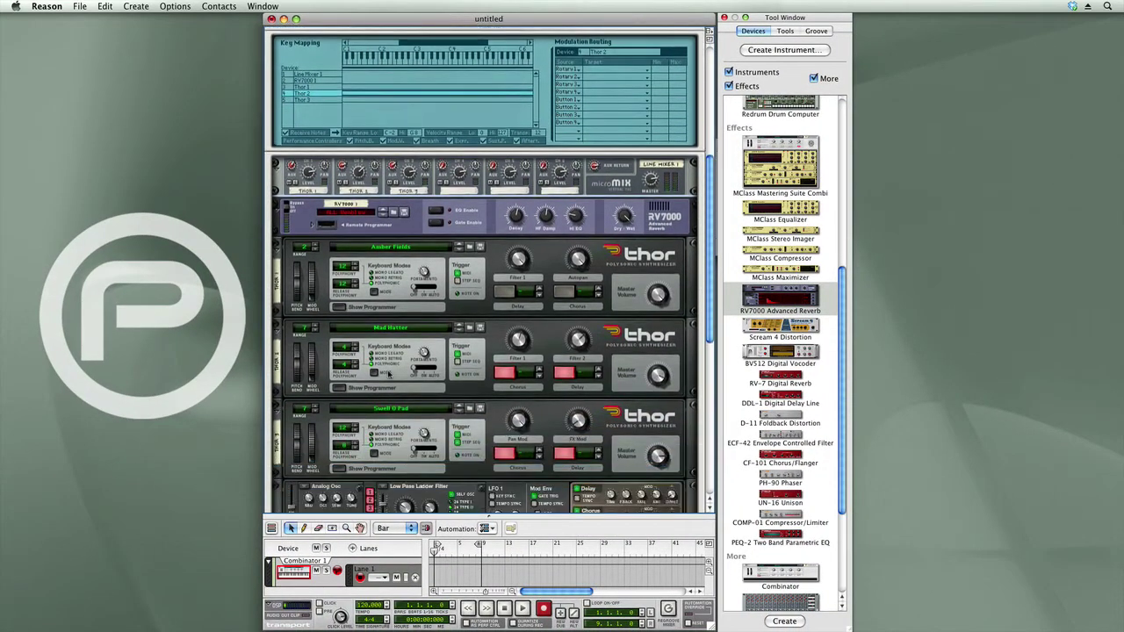
click(338, 426)
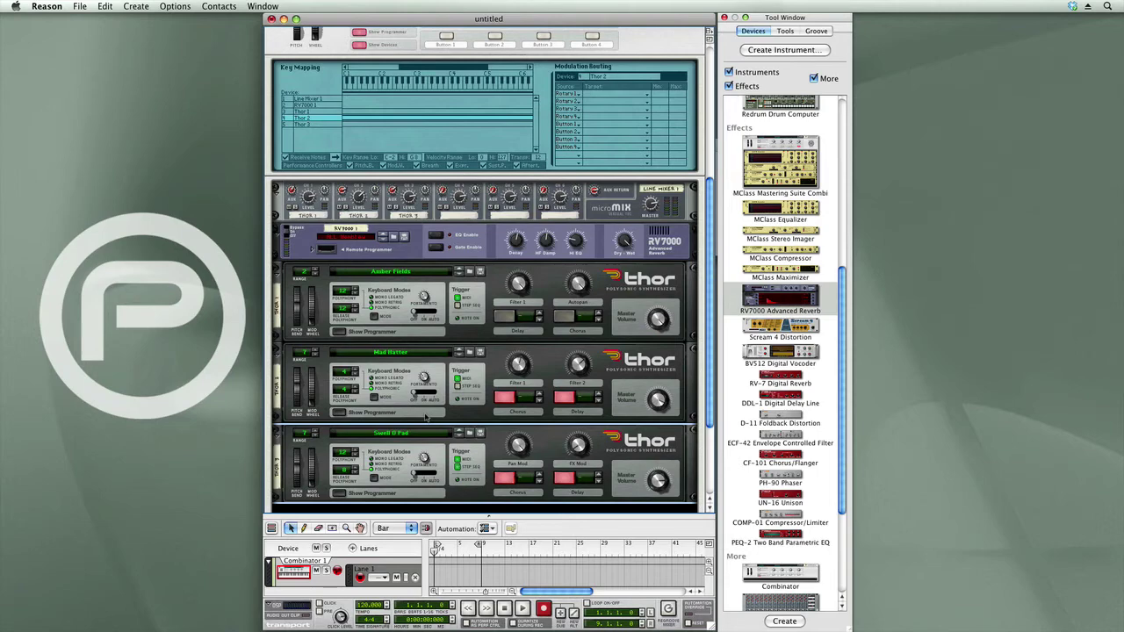
scroll(427, 417, up, 5)
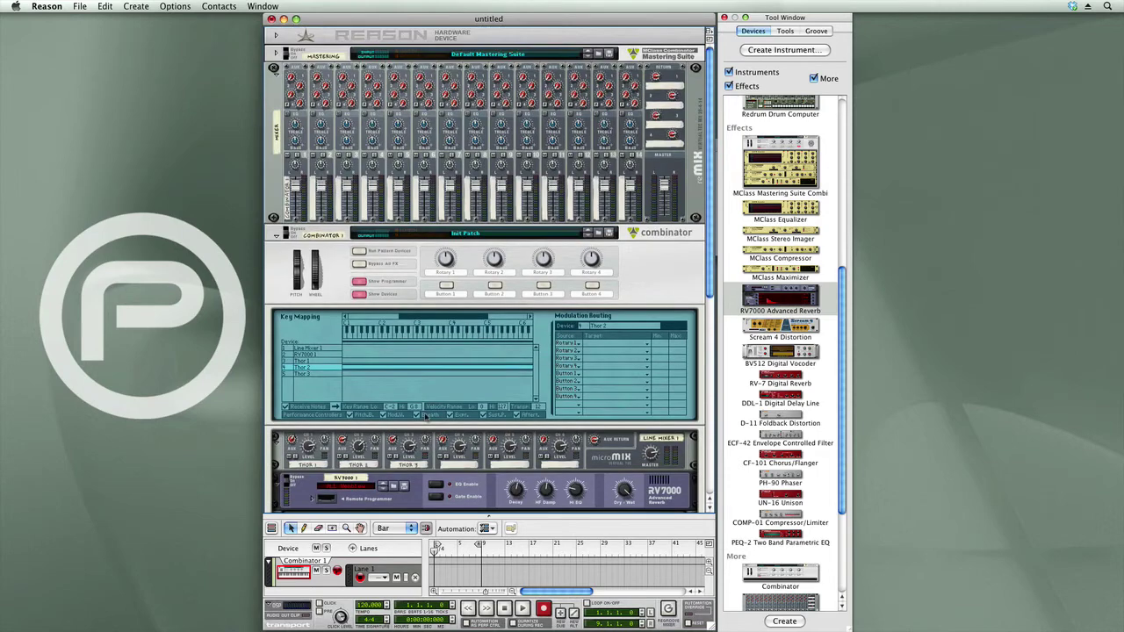
click(610, 233)
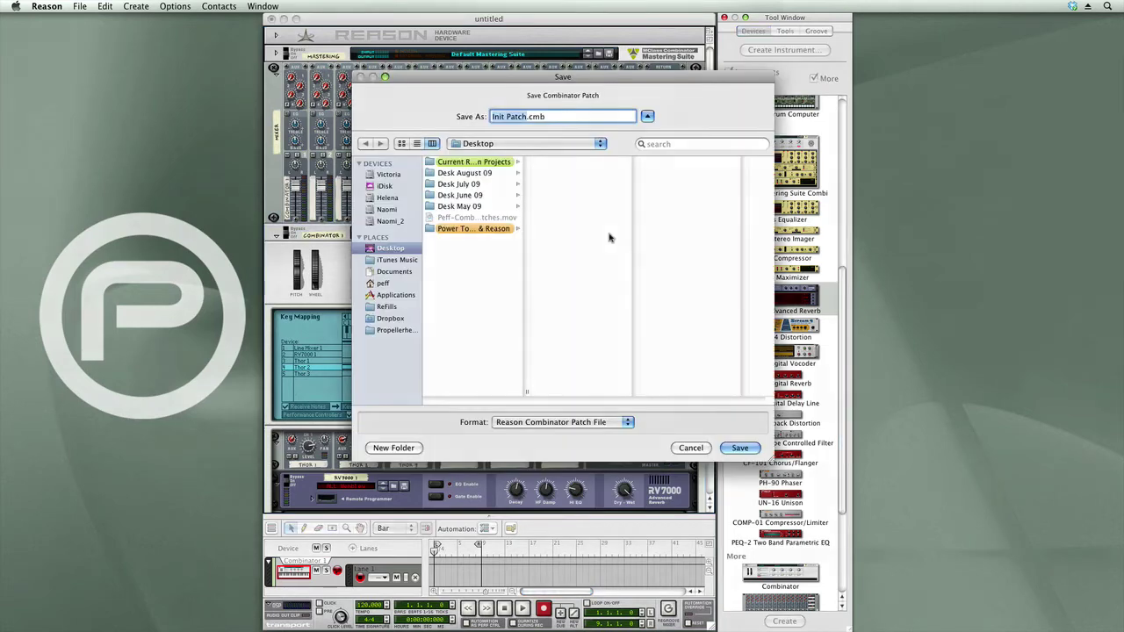